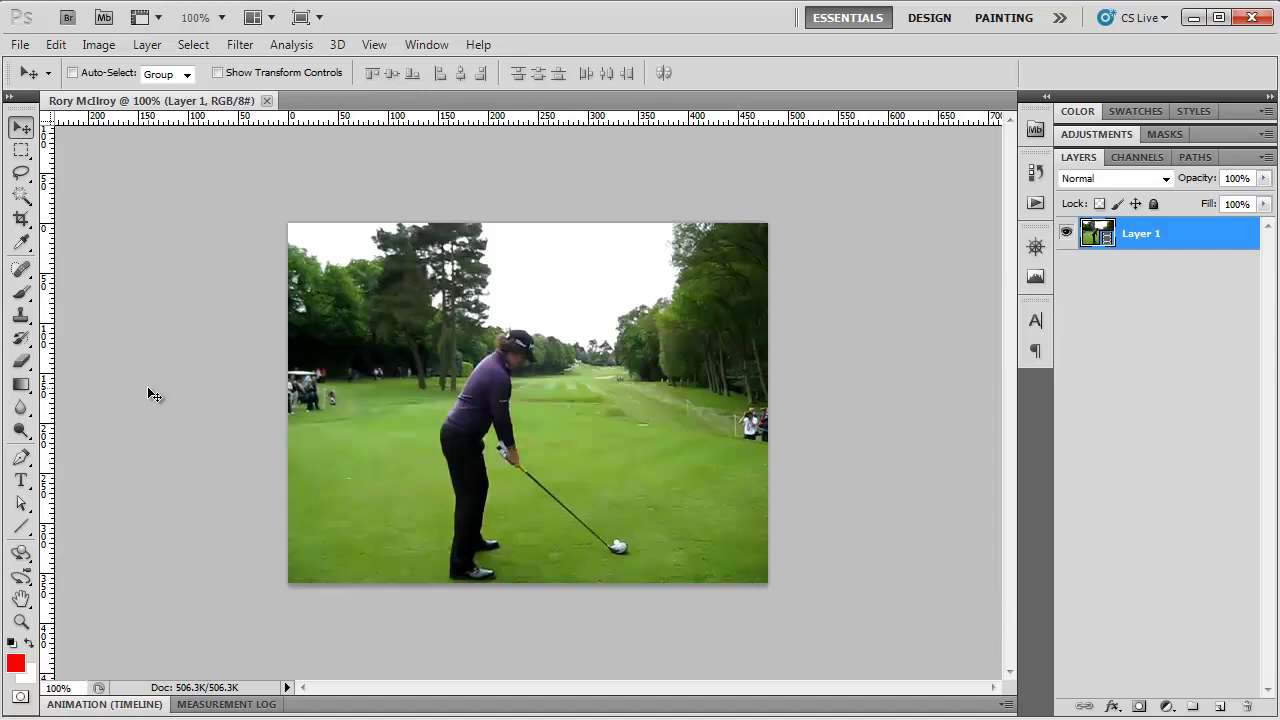
# - Show the Animation timeline and draw a 2 px red line on a new layer from the ball along the club shaft
pyautogui.doubleClick(446, 710)
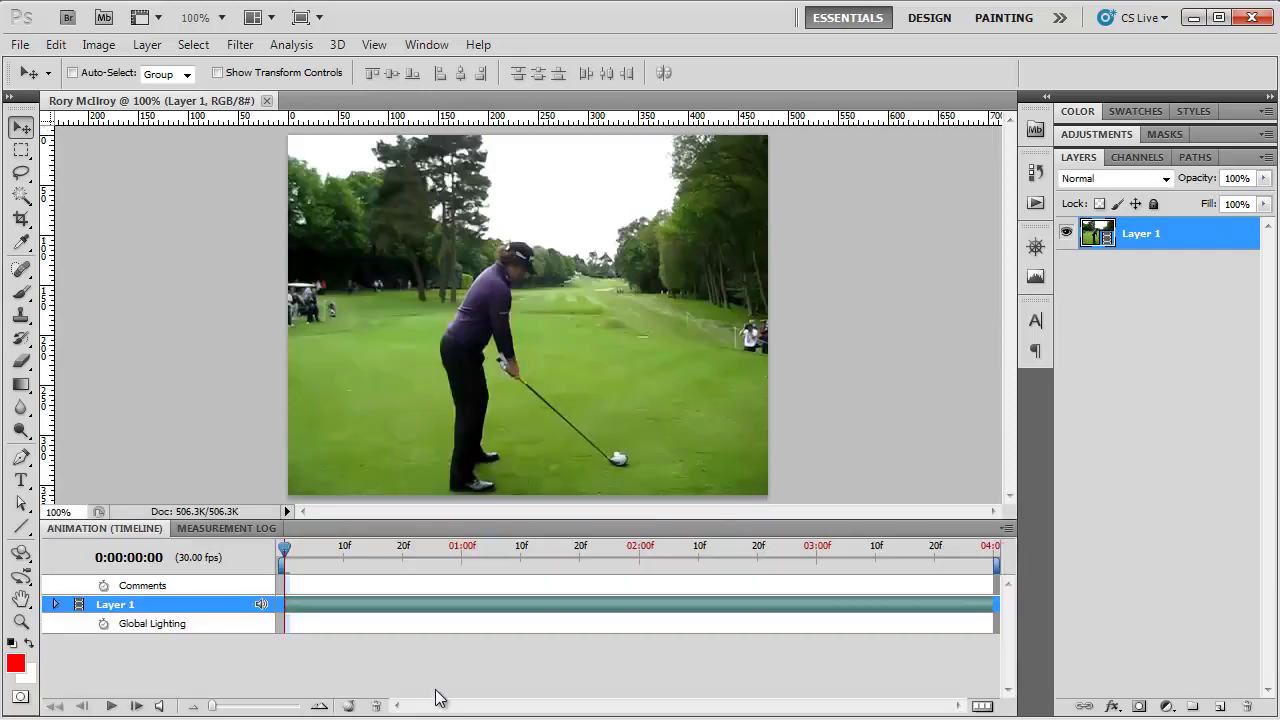
pyautogui.moveTo(286, 553); pyautogui.dragTo(257, 560)
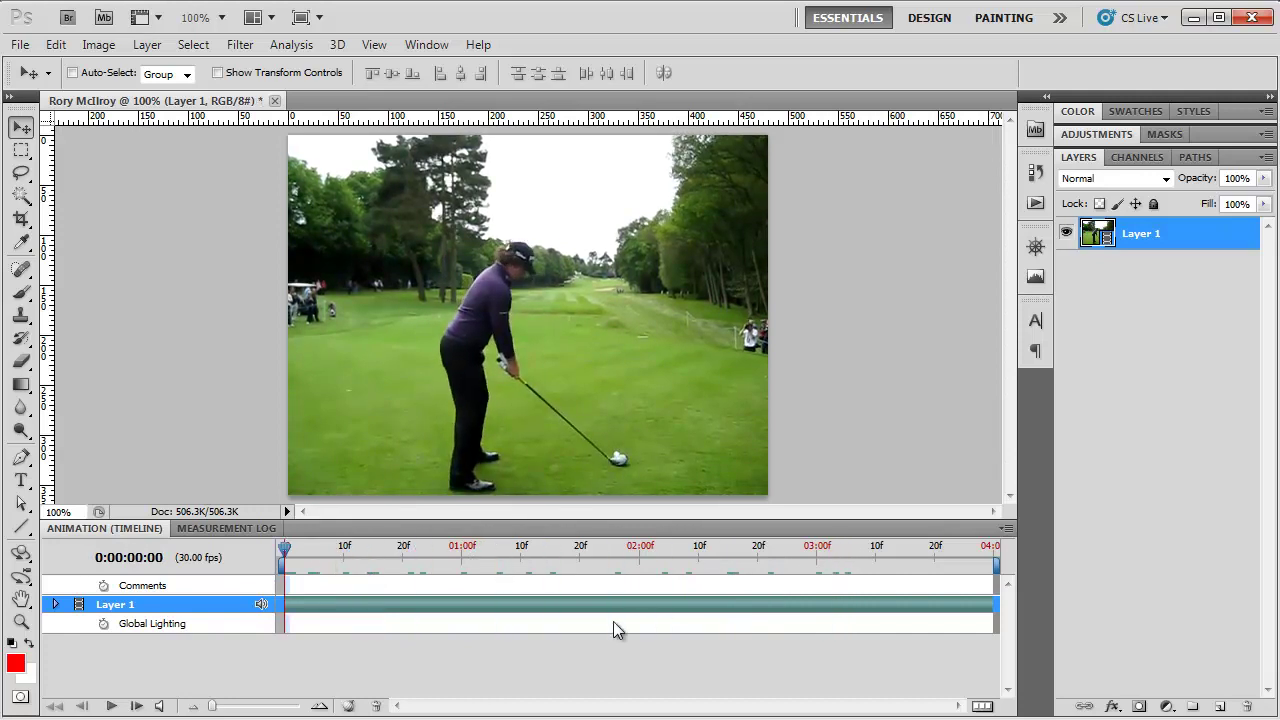
pyautogui.click(1220, 705)
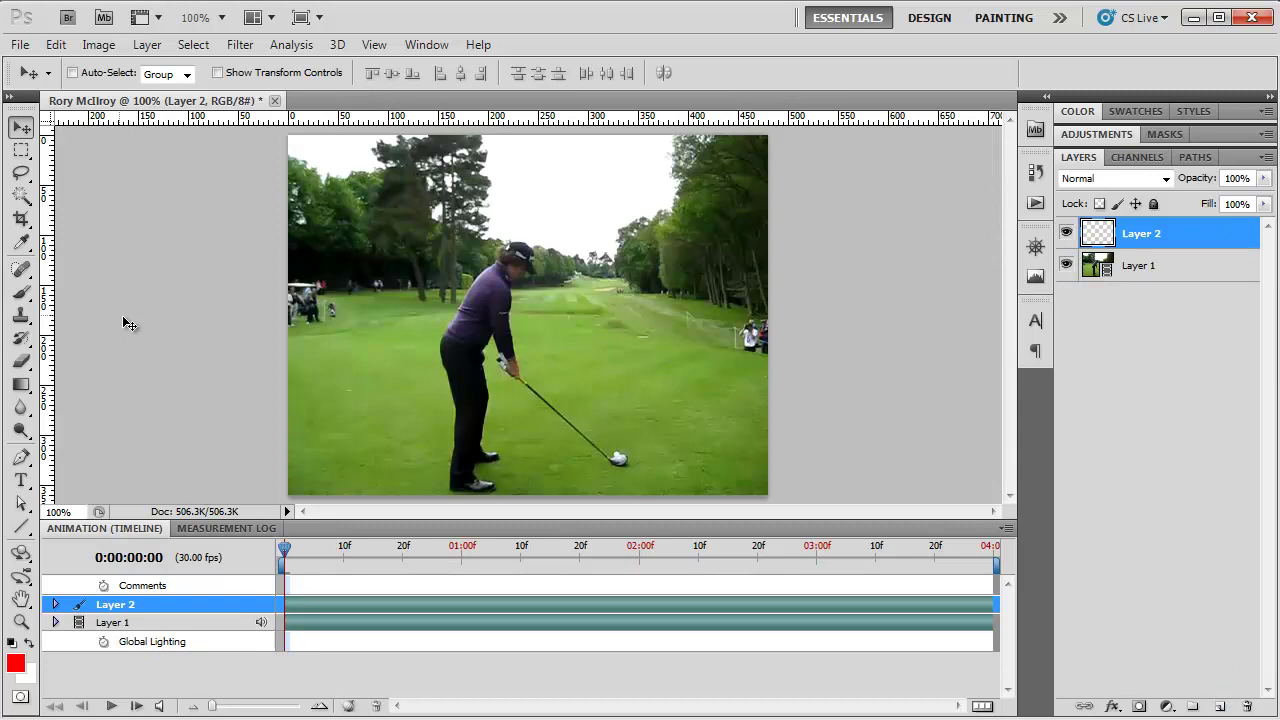
pyautogui.click(20, 527)
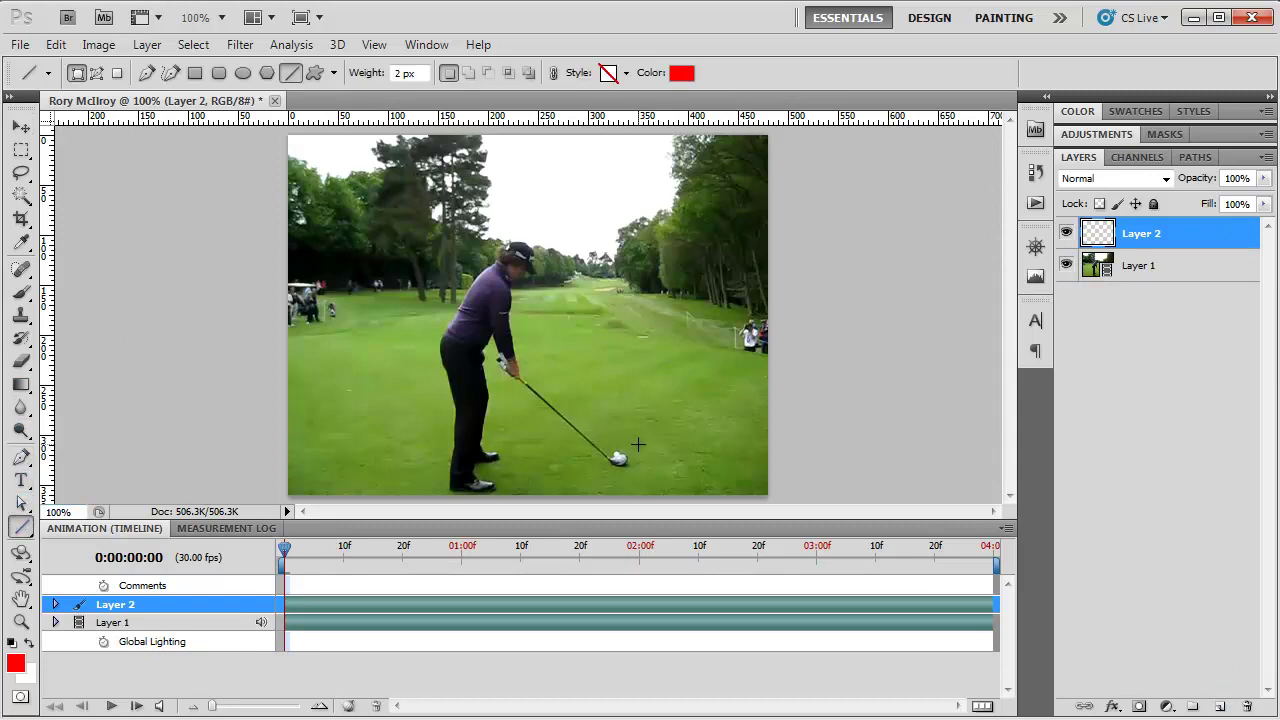
pyautogui.moveTo(619, 459); pyautogui.dragTo(285, 179)
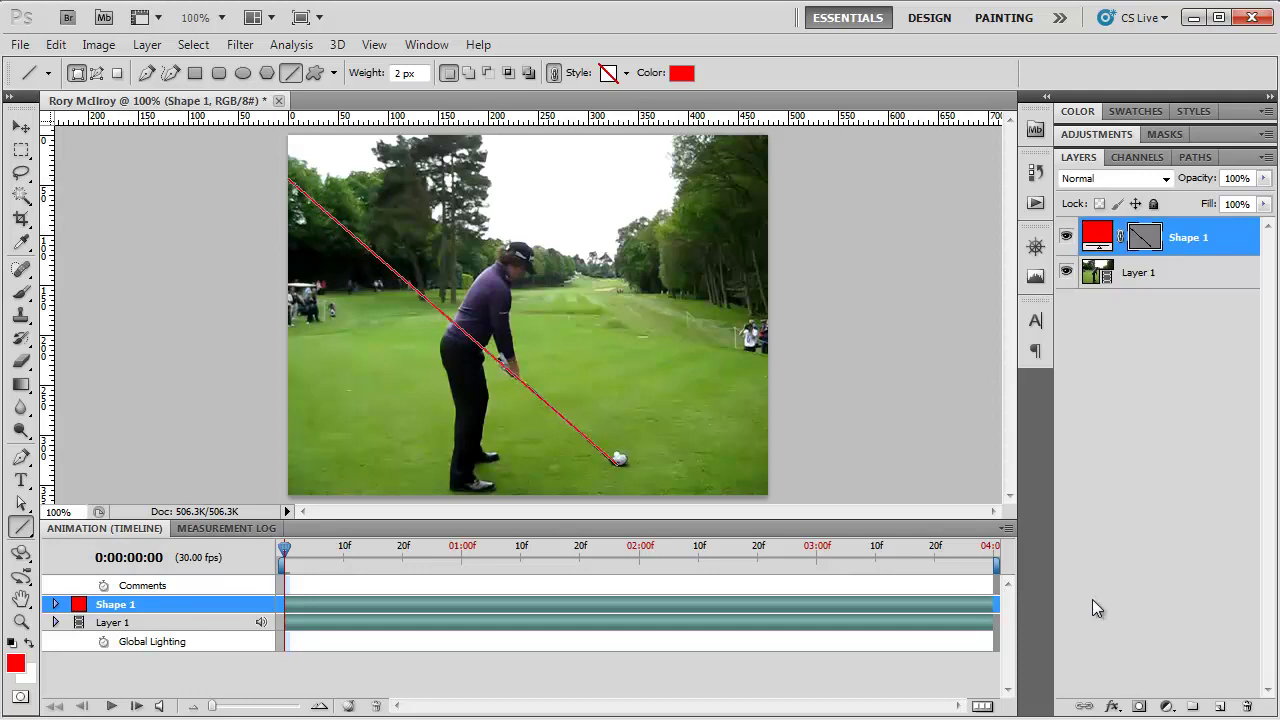
pyautogui.click(1146, 543)
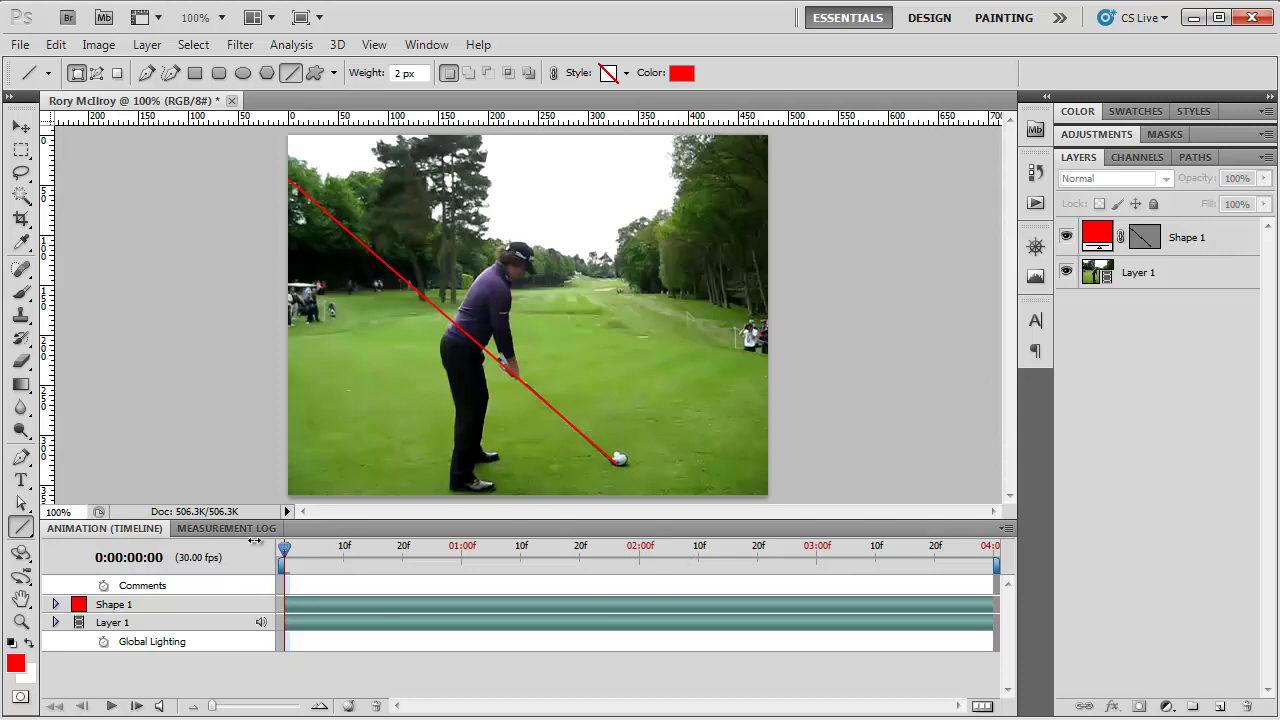
# - At the 0:00:01:18 backswing frame, trace the club with a second red line (Shape 2)
pyautogui.moveTo(287, 556); pyautogui.dragTo(569, 549)
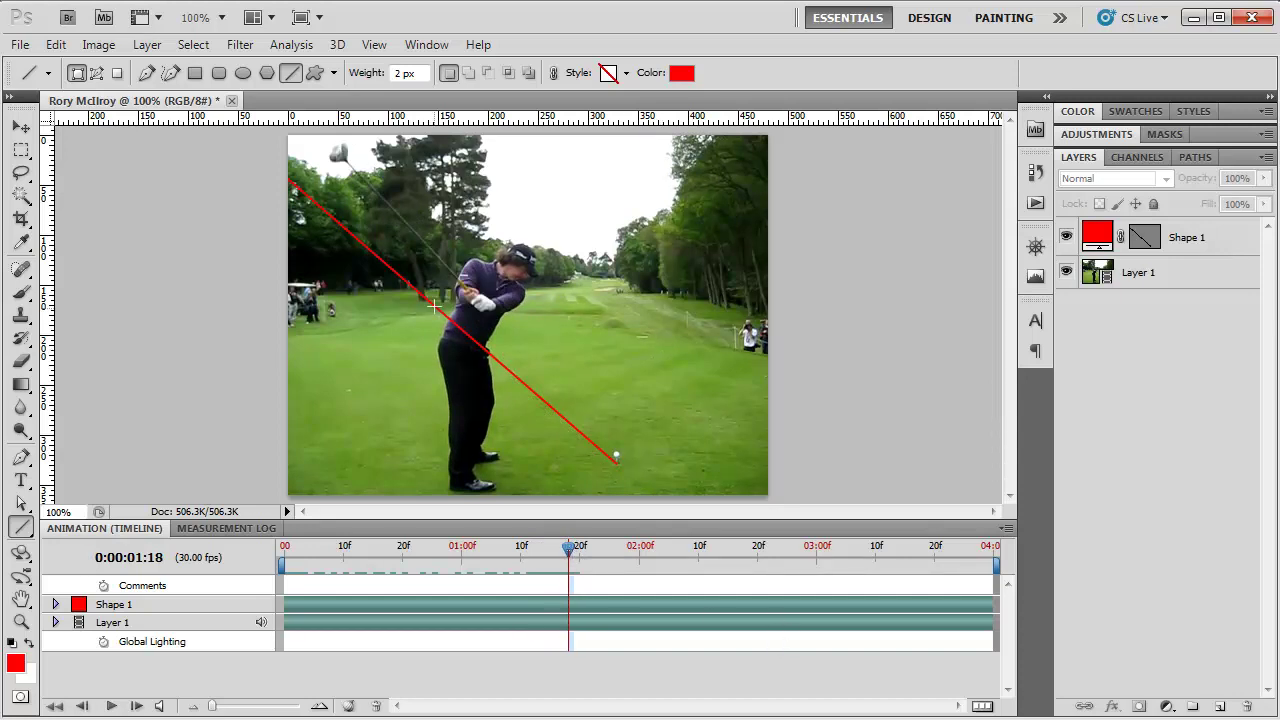
pyautogui.moveTo(466, 290); pyautogui.dragTo(325, 140)
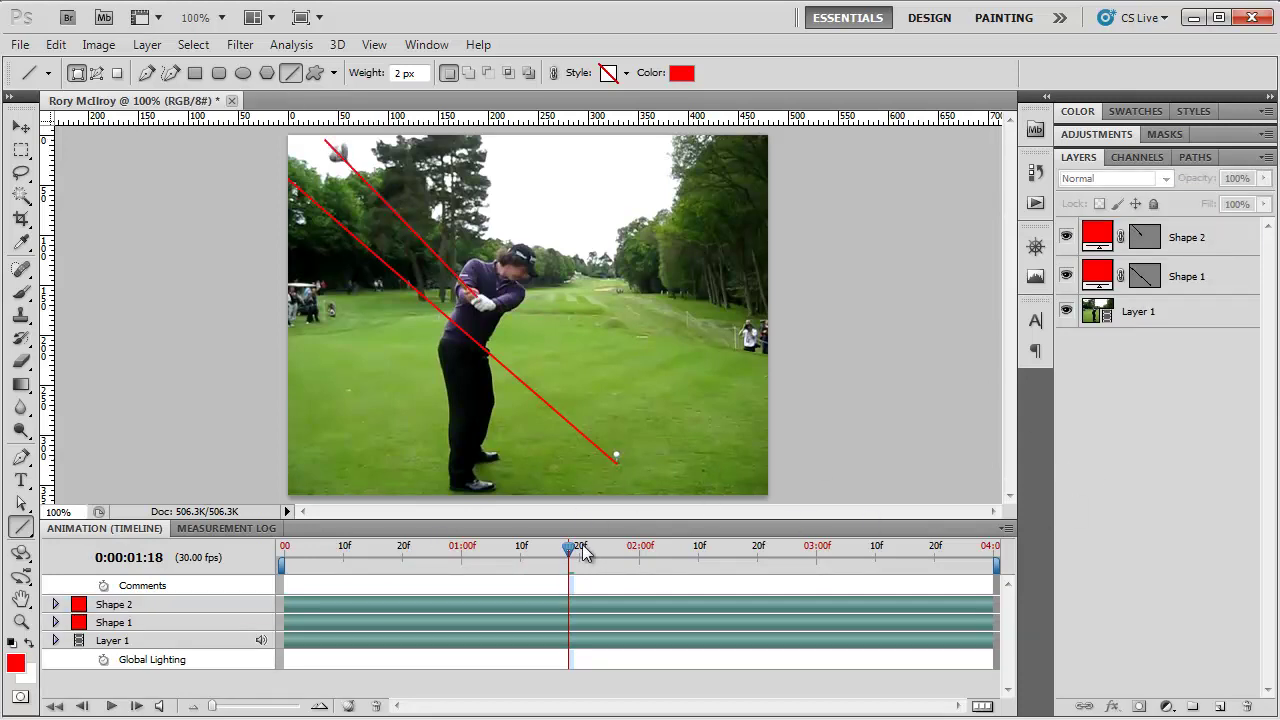
pyautogui.moveTo(577, 549); pyautogui.dragTo(750, 560)
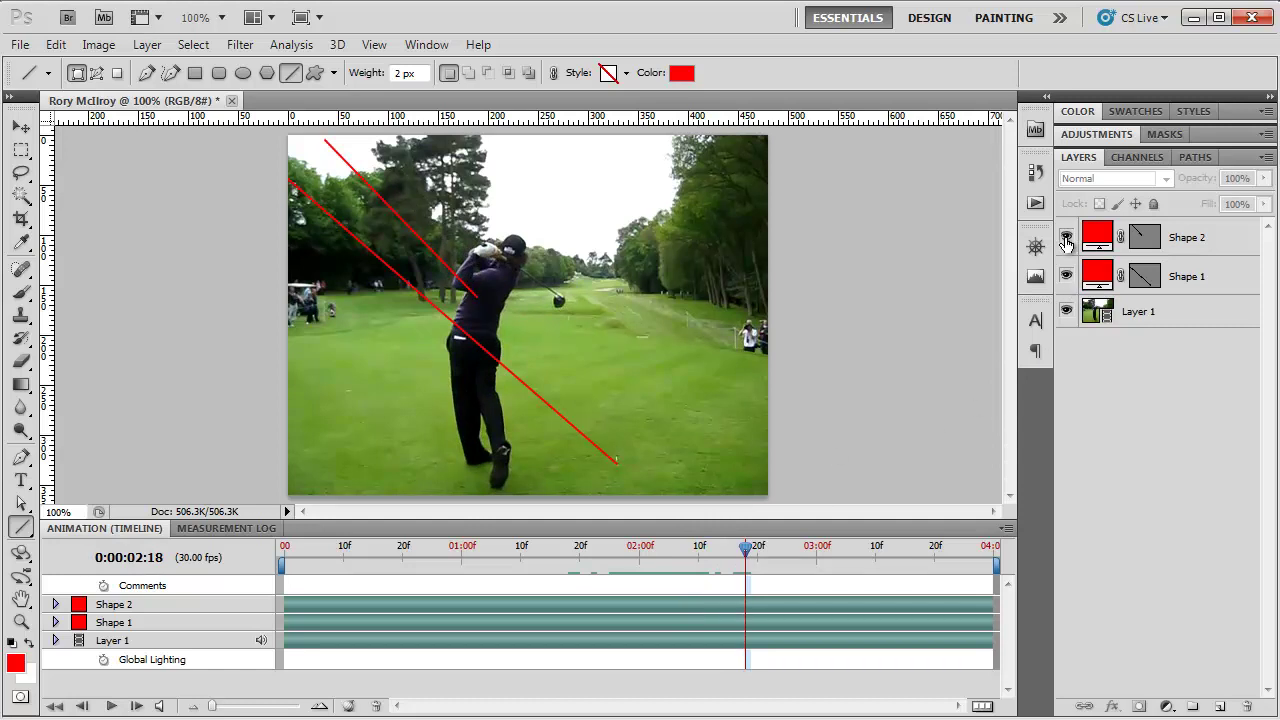
# - Hide the Shape 1 and Shape 2 lines and rewind the video to its first frame
pyautogui.click(1067, 241)
pyautogui.click(1066, 276)
pyautogui.moveTo(748, 551); pyautogui.dragTo(209, 566)
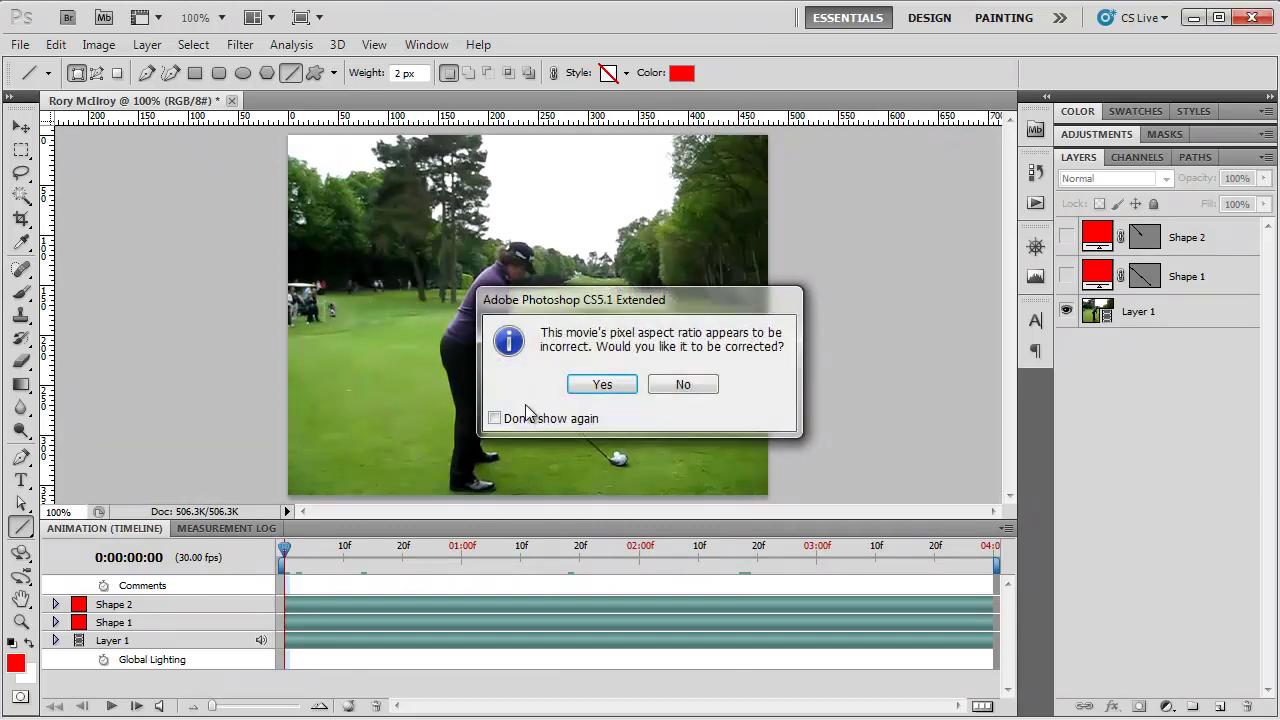
# - Place VID00013_1 with pixel aspect correction and enlarge it to fill the frame
pyautogui.click(605, 382)
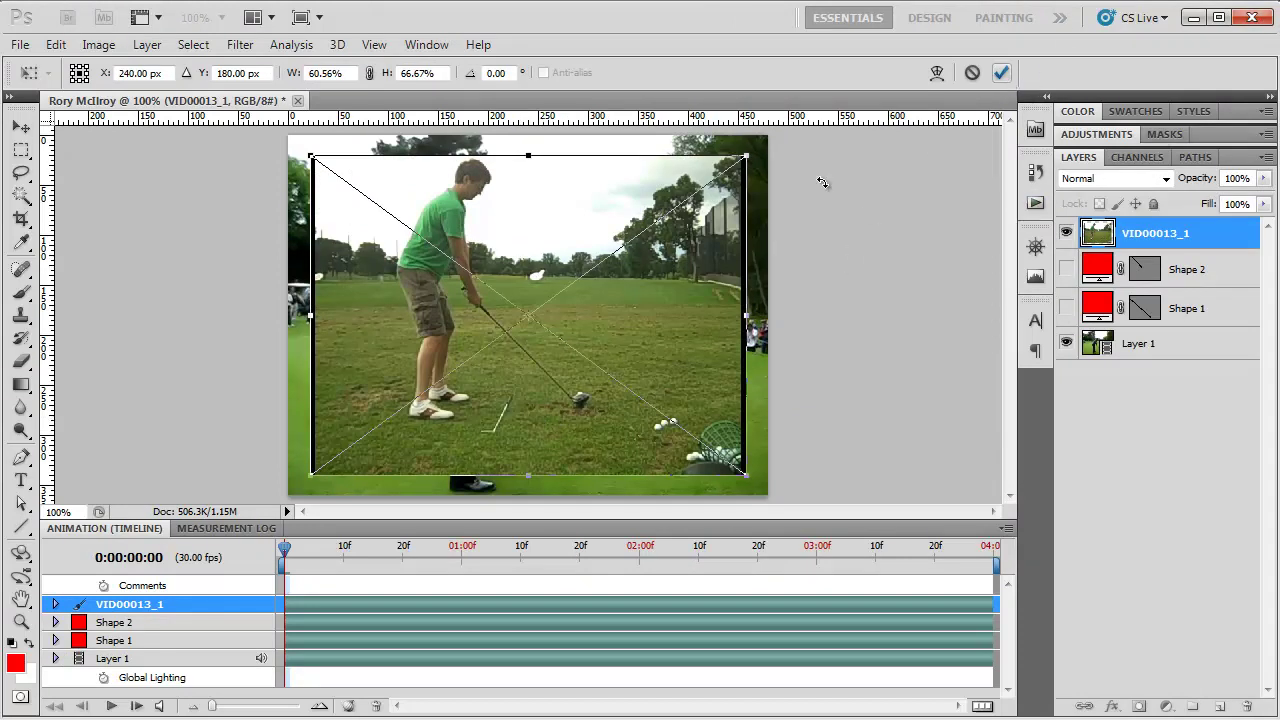
pyautogui.moveTo(750, 476); pyautogui.dragTo(895, 575)
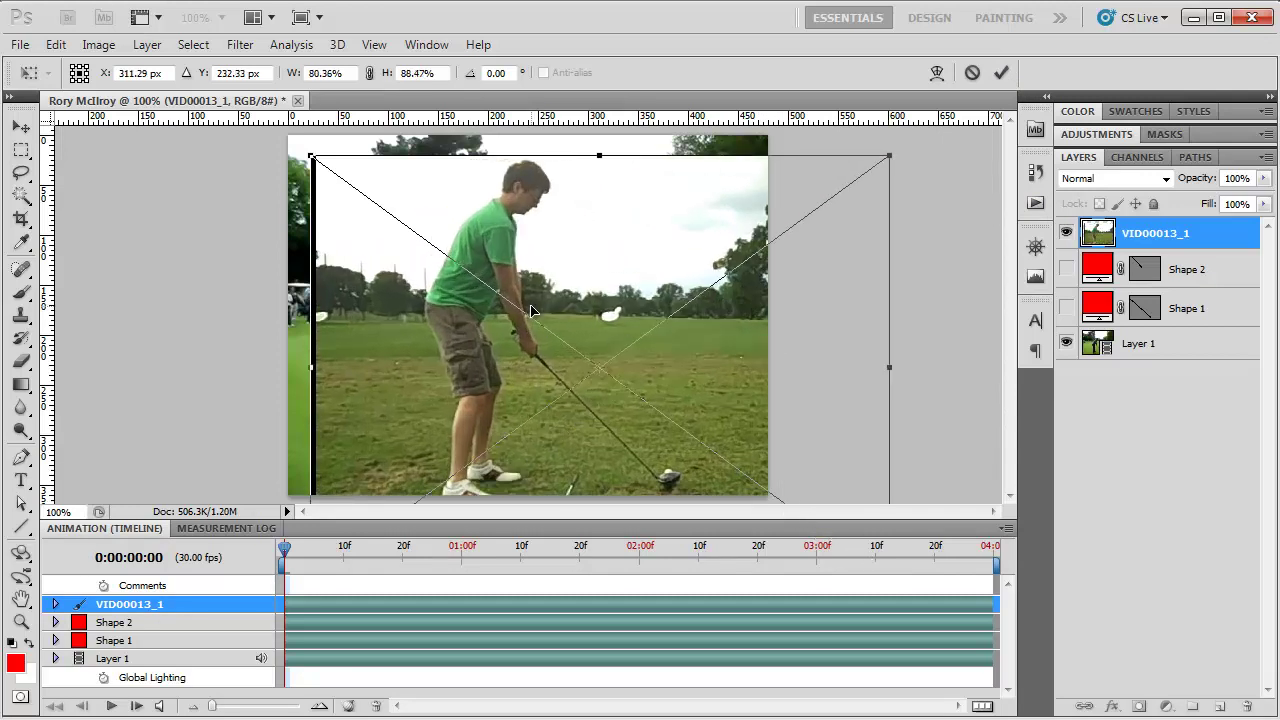
pyautogui.moveTo(312, 155); pyautogui.dragTo(258, 135)
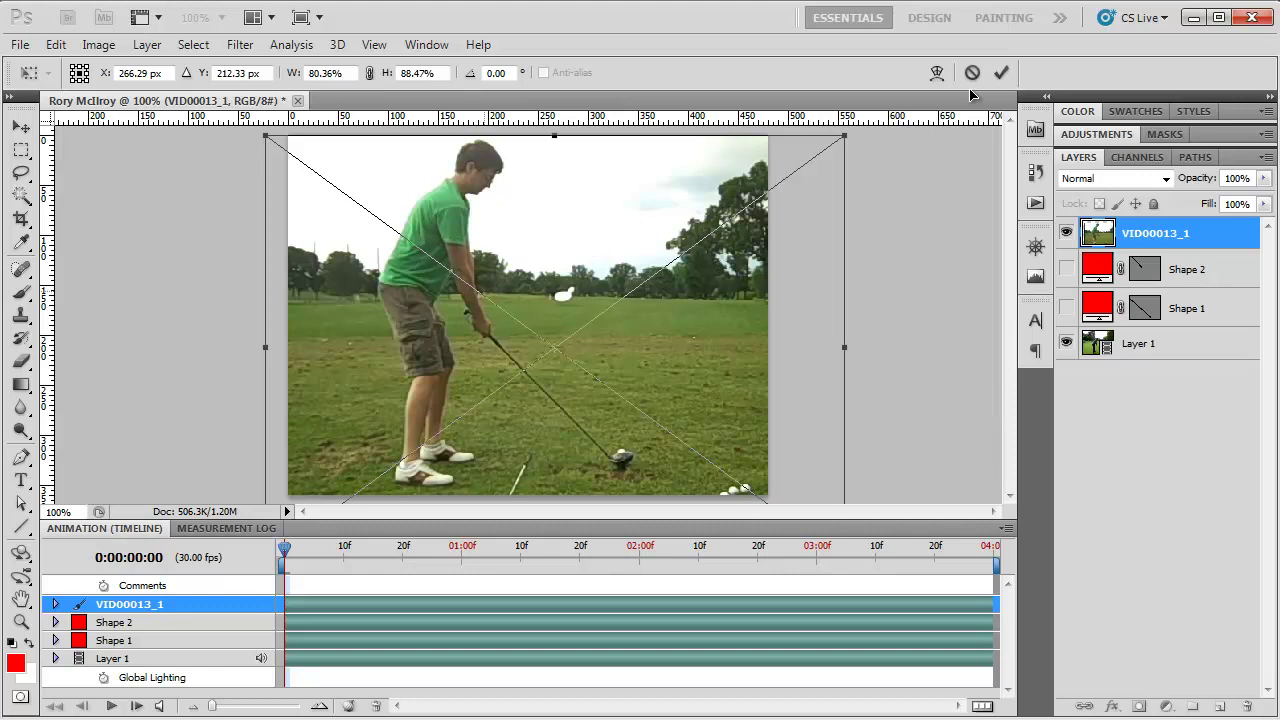
pyautogui.click(1001, 72)
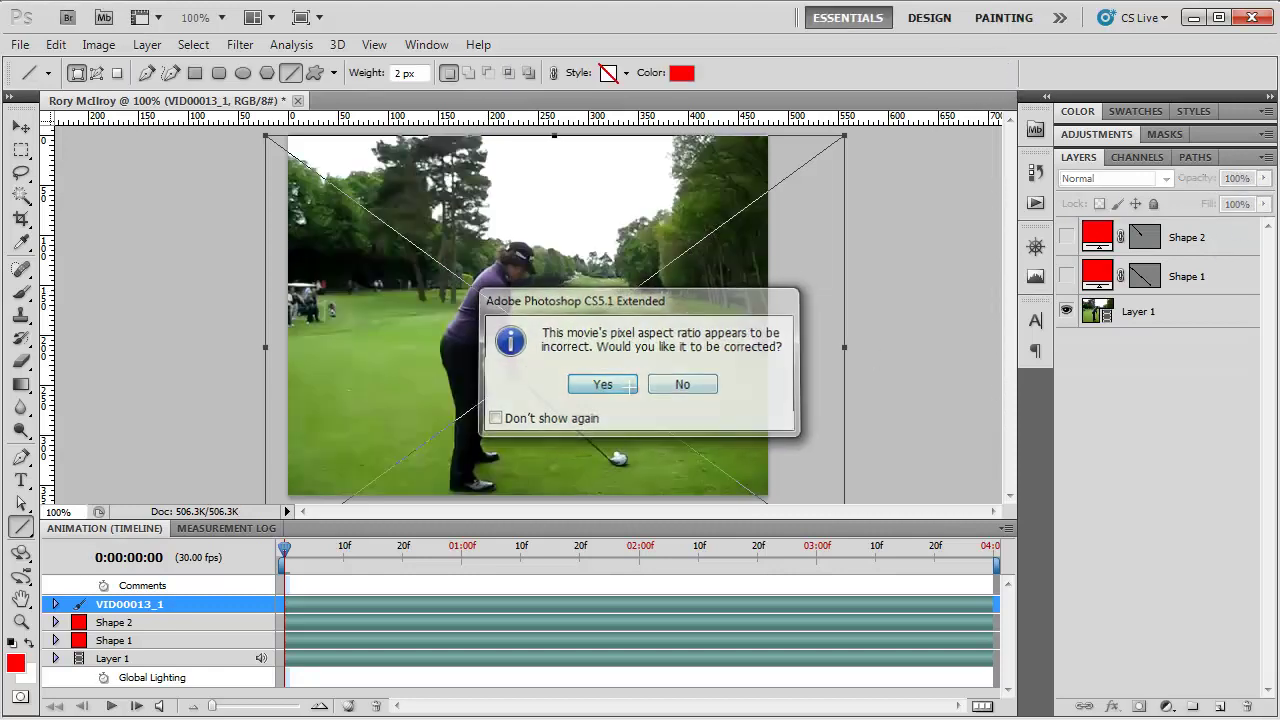
# - Accept the aspect-ratio correction and set the VID00013_1 layer opacity to 52%
pyautogui.click(592, 384)
pyautogui.click(1263, 178)
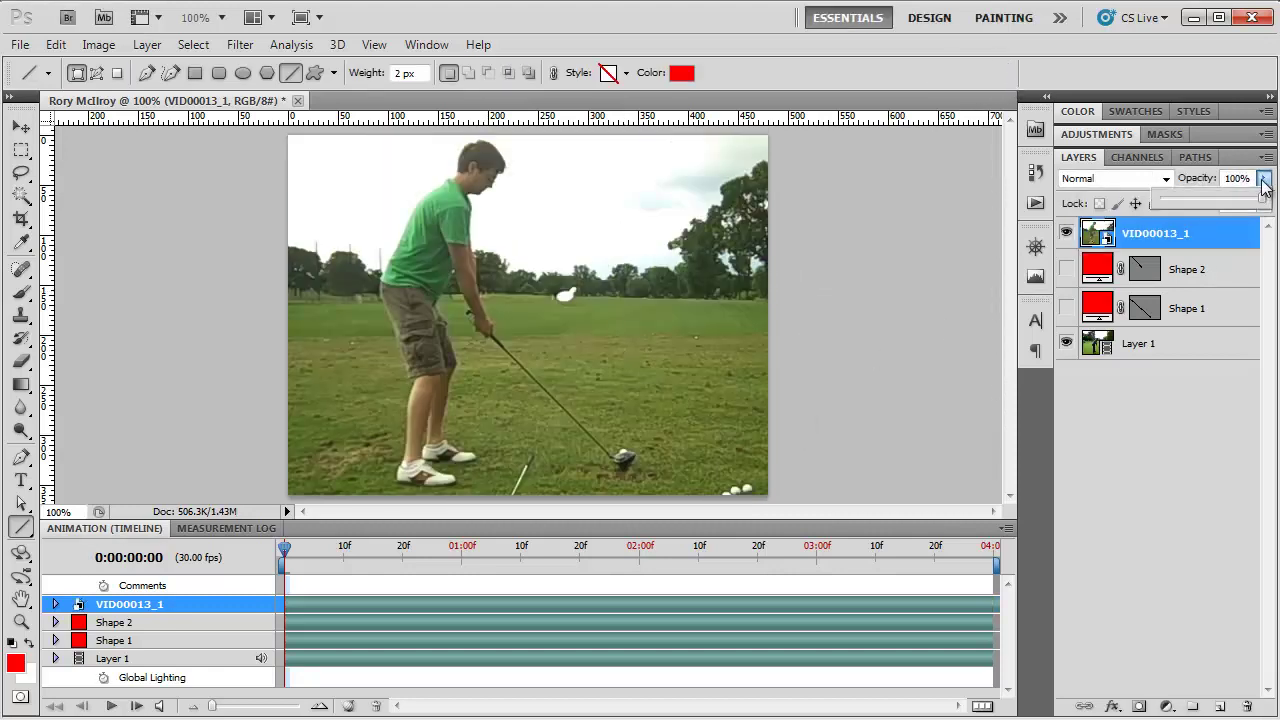
pyautogui.moveTo(1262, 204); pyautogui.dragTo(1216, 222)
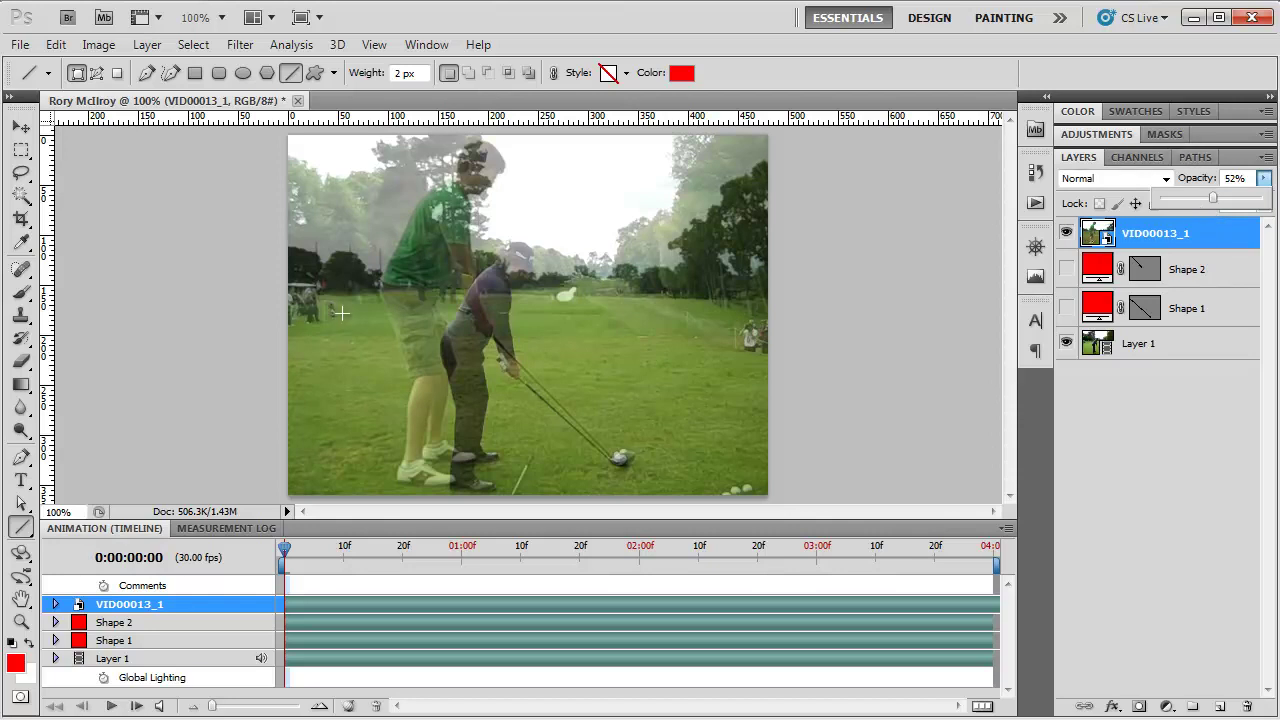
pyautogui.click(21, 126)
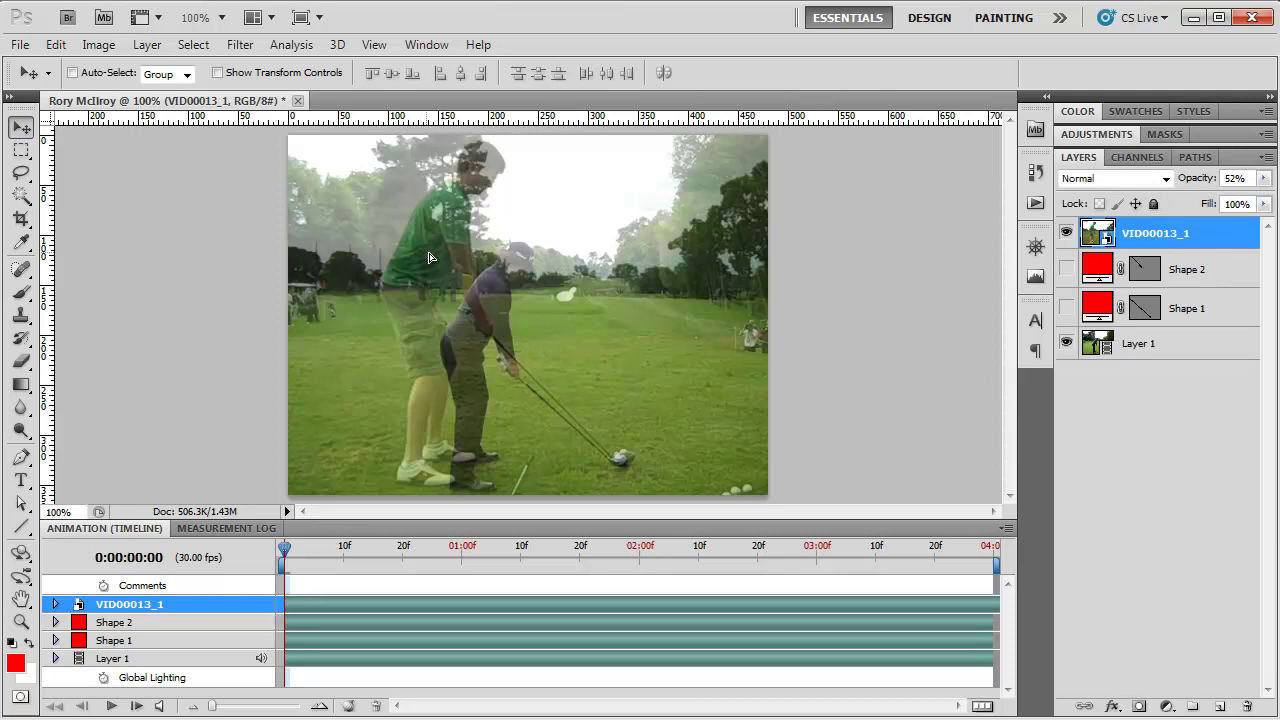
# - Scale the overlay to about 60.65% × 66.77% and position it so both golfers align at address
pyautogui.moveTo(428, 258); pyautogui.dragTo(444, 262)
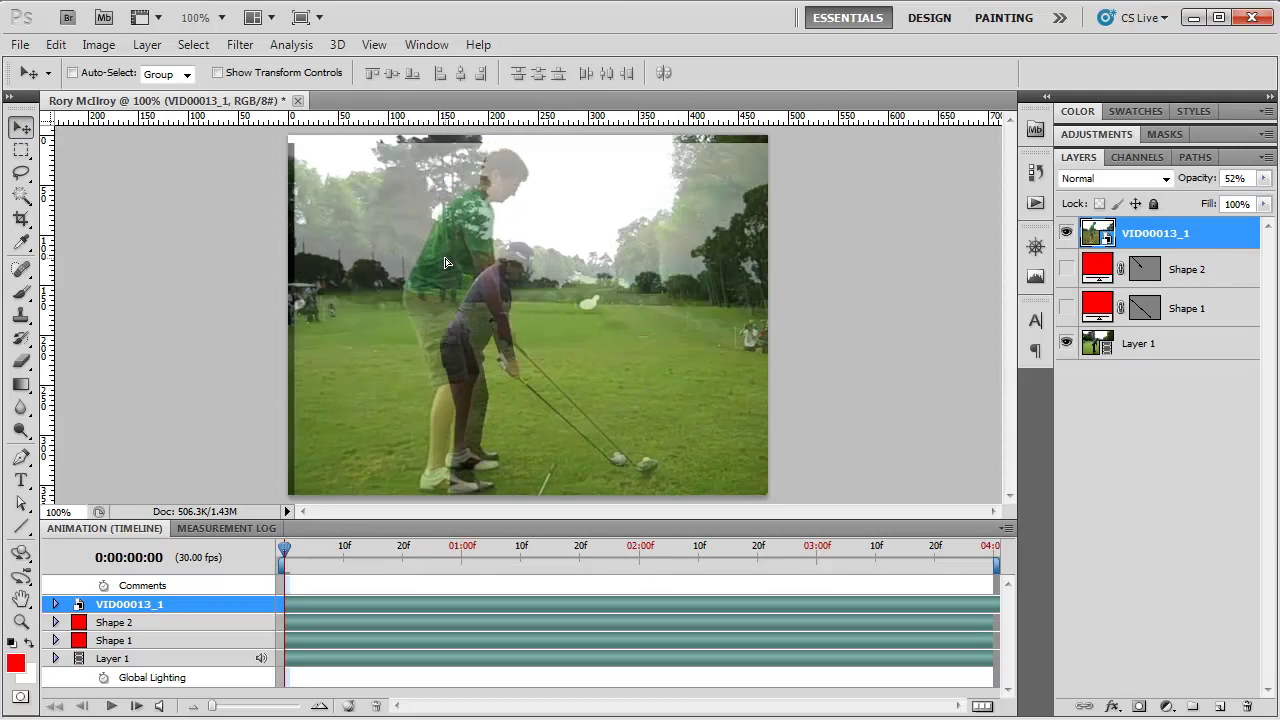
pyautogui.hotkey('ctrl', 't')
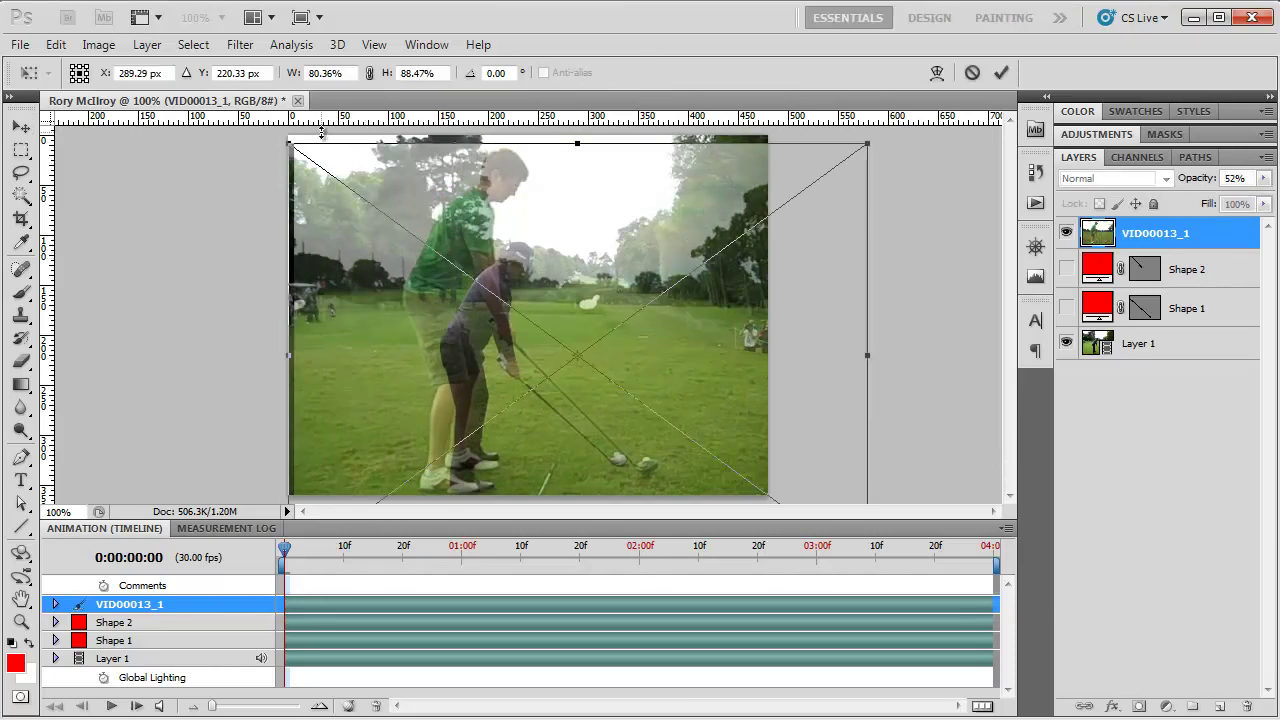
pyautogui.moveTo(298, 153); pyautogui.dragTo(380, 270)
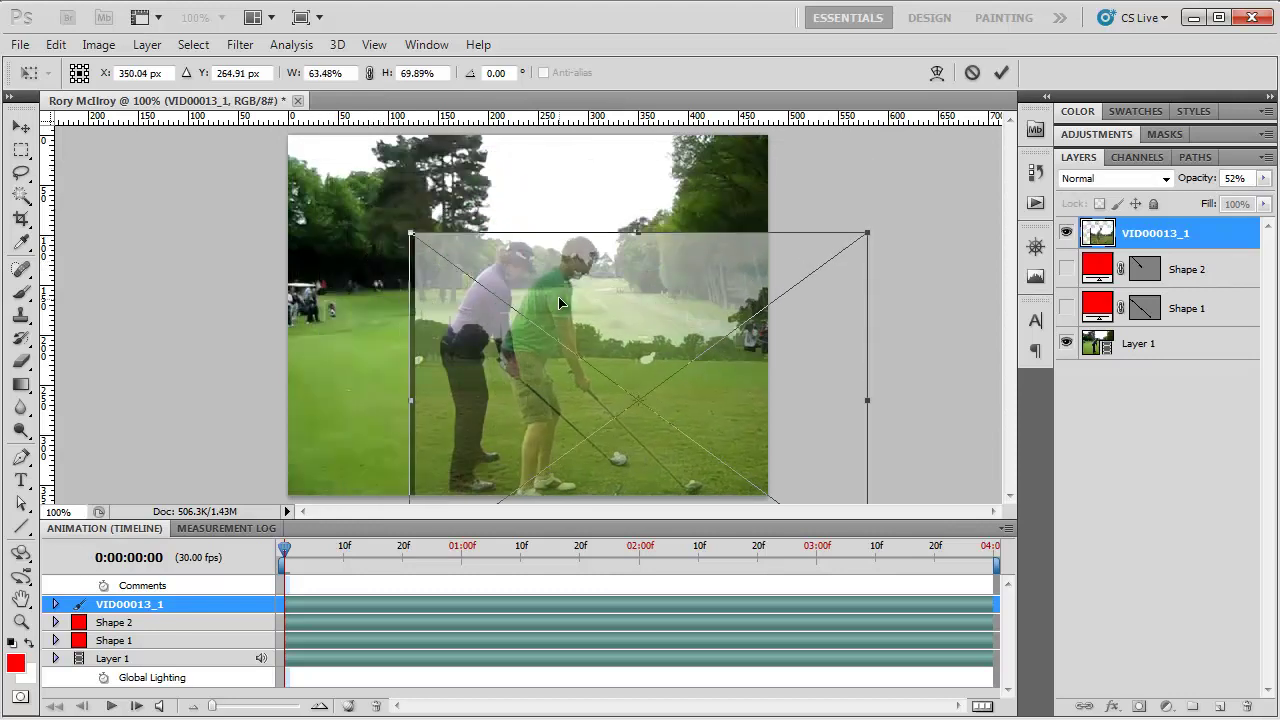
pyautogui.moveTo(532, 298); pyautogui.dragTo(465, 267)
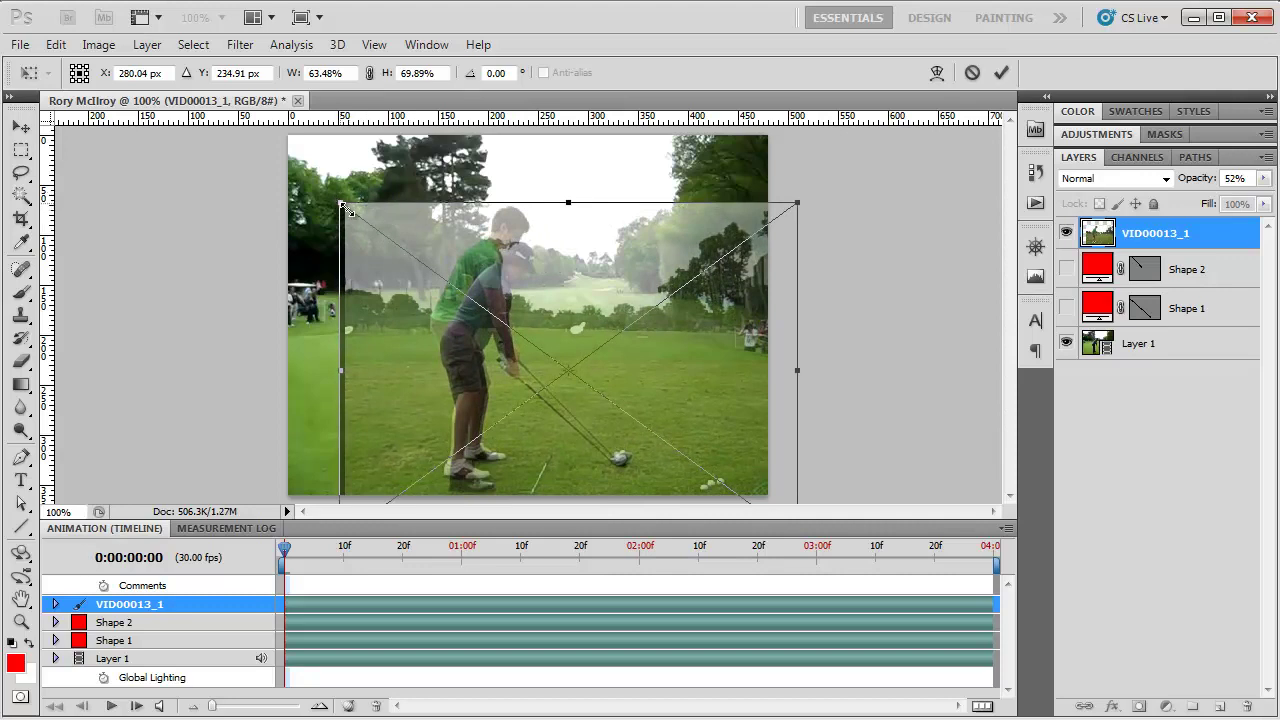
pyautogui.moveTo(343, 206); pyautogui.dragTo(358, 222)
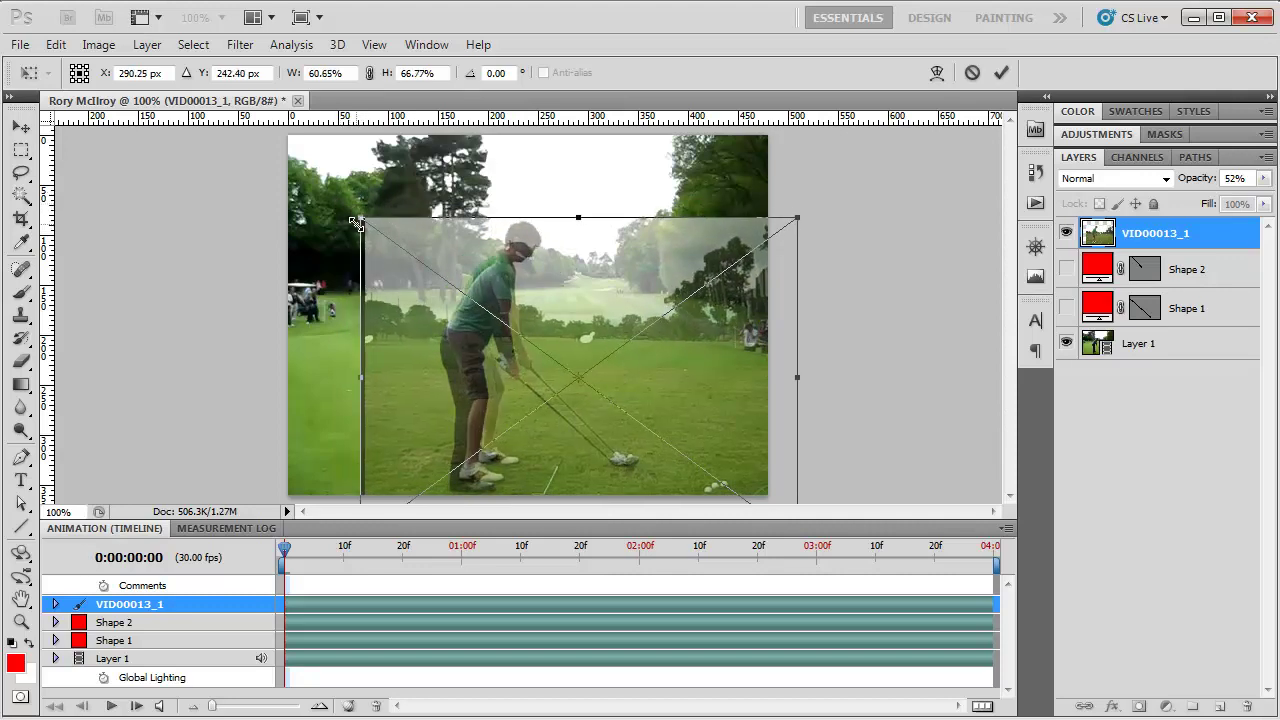
pyautogui.moveTo(512, 286); pyautogui.dragTo(500, 295)
pyautogui.press('Return')
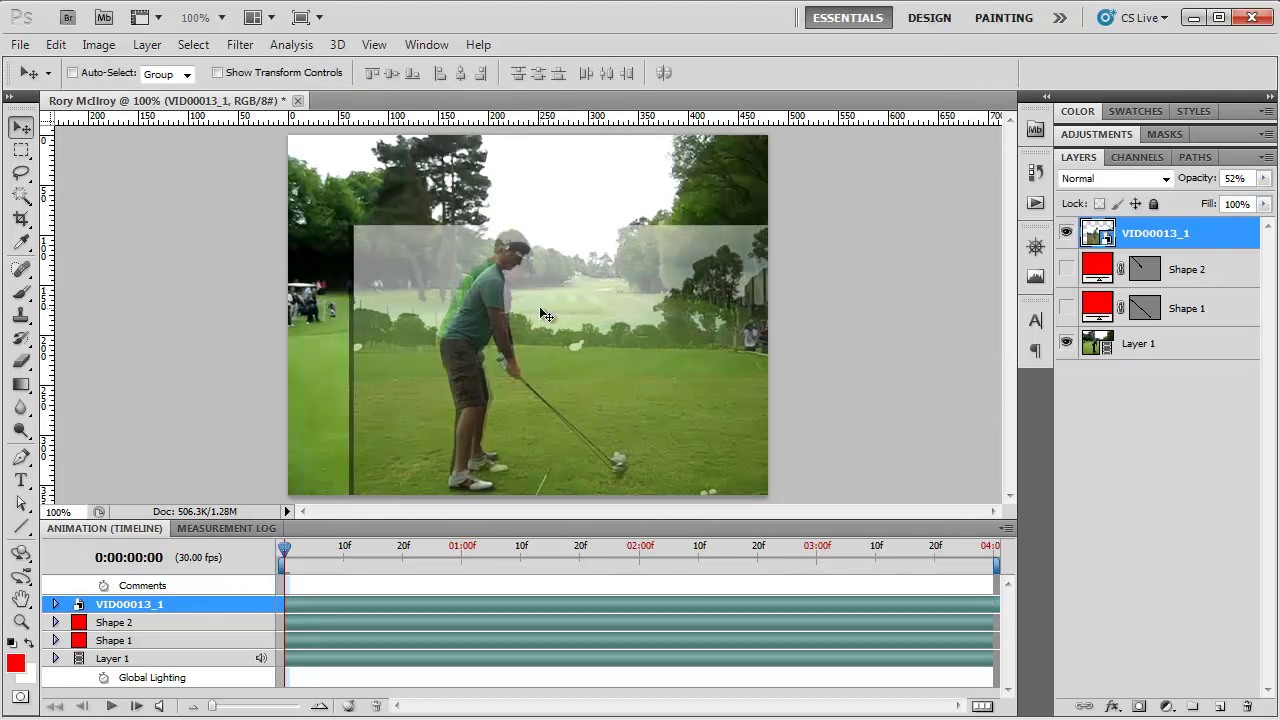
# - Play and scrub through both swings to compare their timing
pyautogui.press('space')
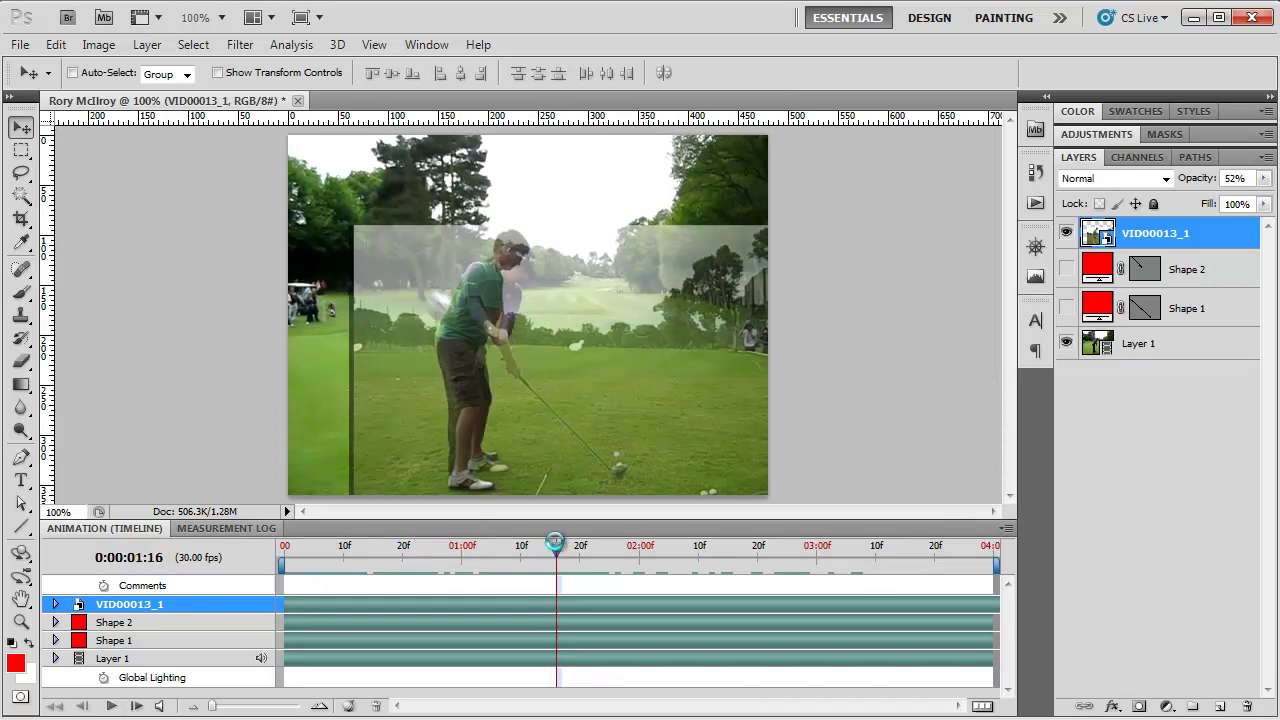
pyautogui.moveTo(555, 543); pyautogui.dragTo(520, 543)
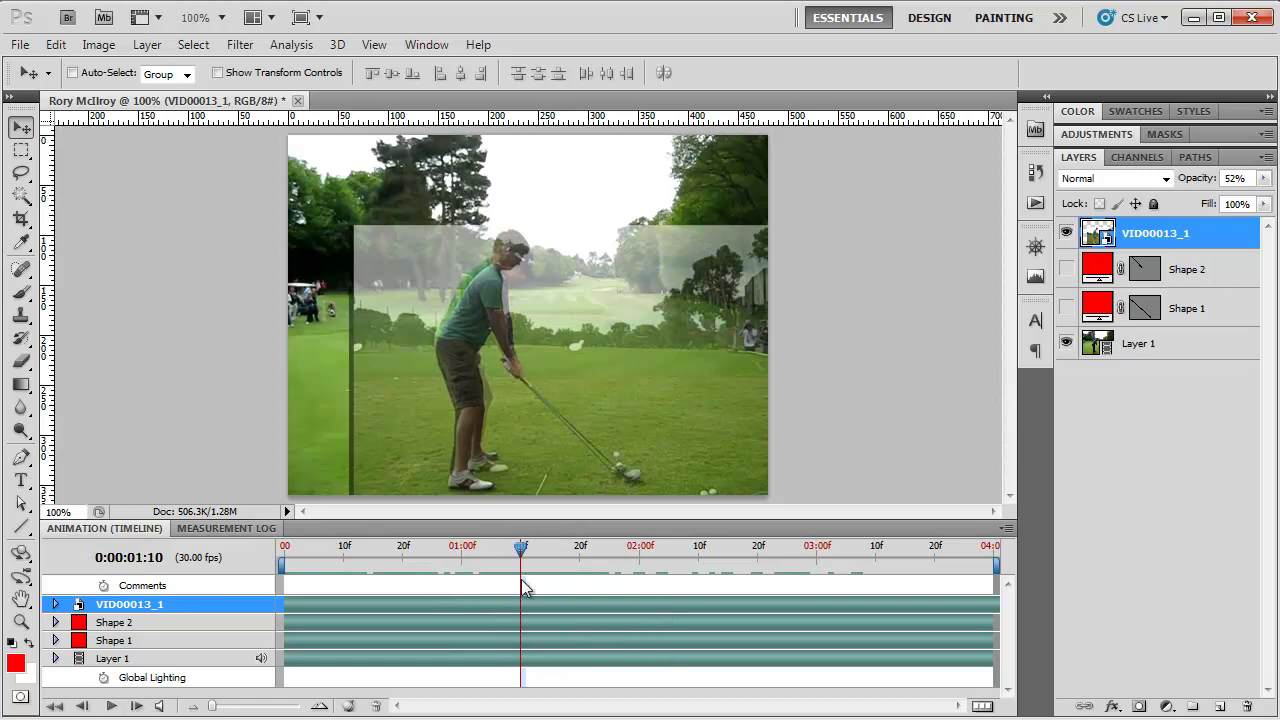
pyautogui.moveTo(523, 545); pyautogui.dragTo(739, 546)
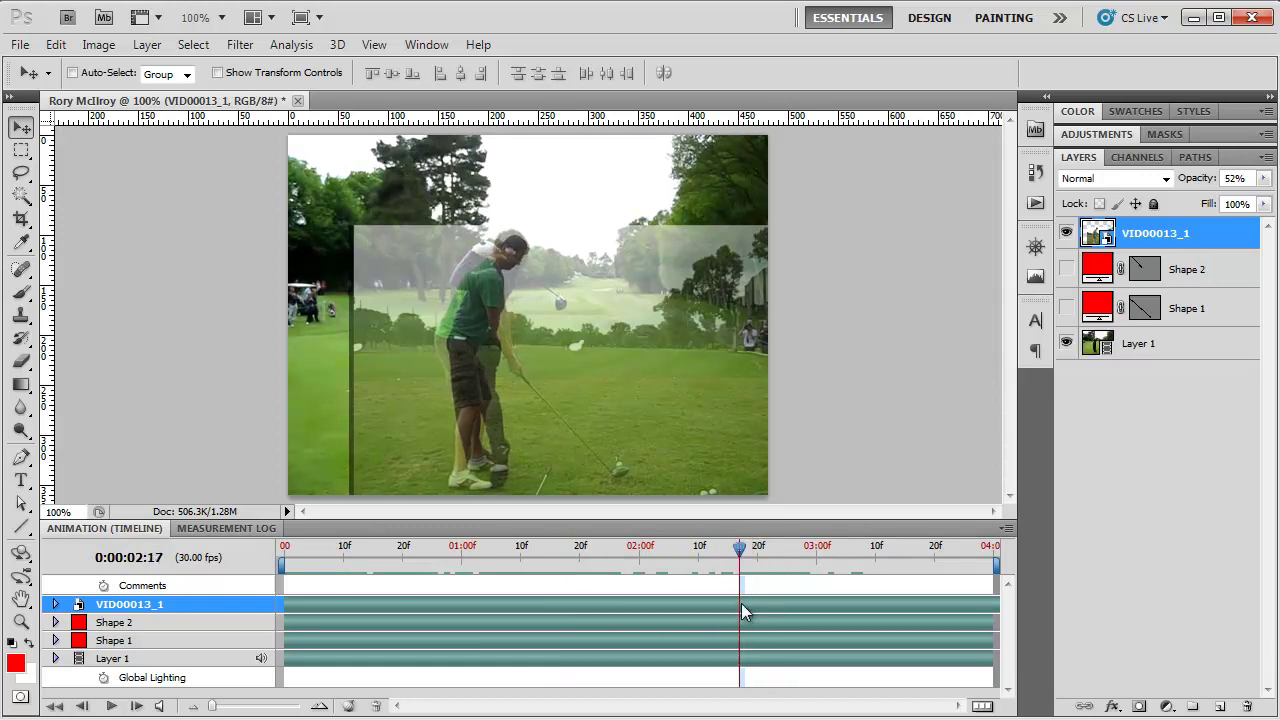
# - Slip the VID00013_1 layer earlier to sync the swings, then set the time to 0:00:01:00
pyautogui.moveTo(695, 605); pyautogui.dragTo(457, 606)
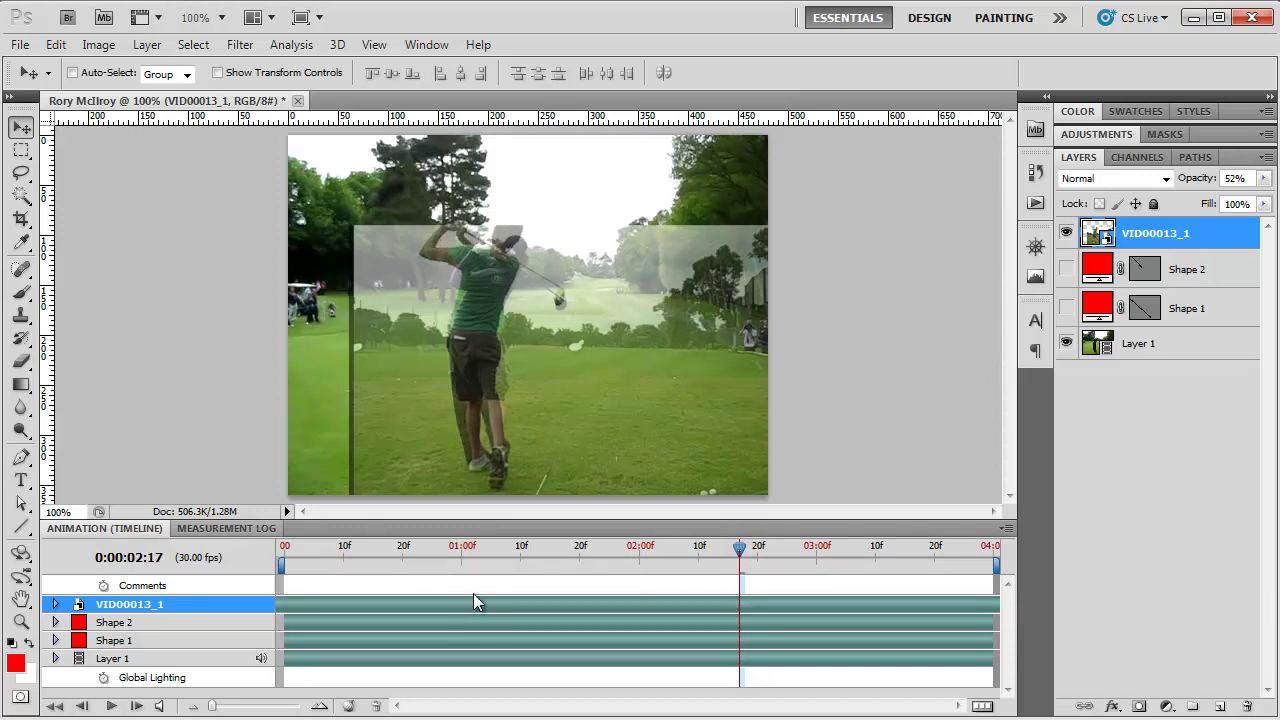
pyautogui.moveTo(740, 546); pyautogui.dragTo(497, 546)
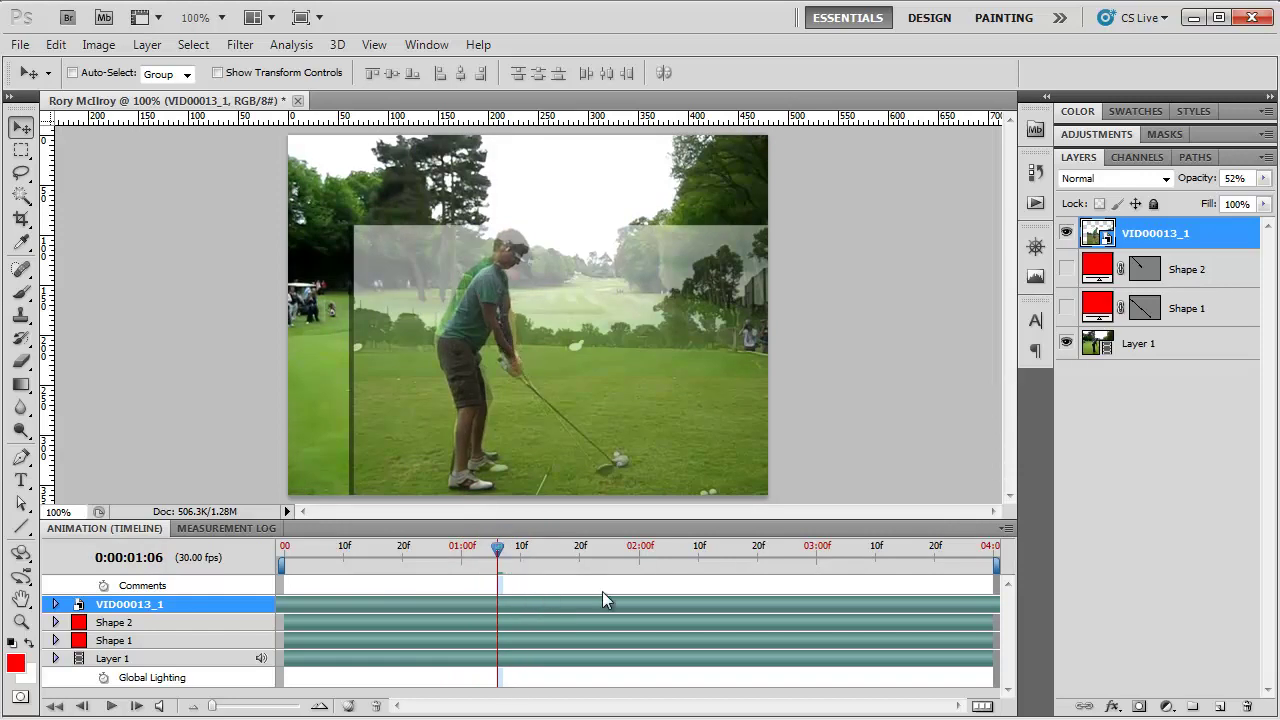
pyautogui.moveTo(497, 547); pyautogui.dragTo(462, 547)
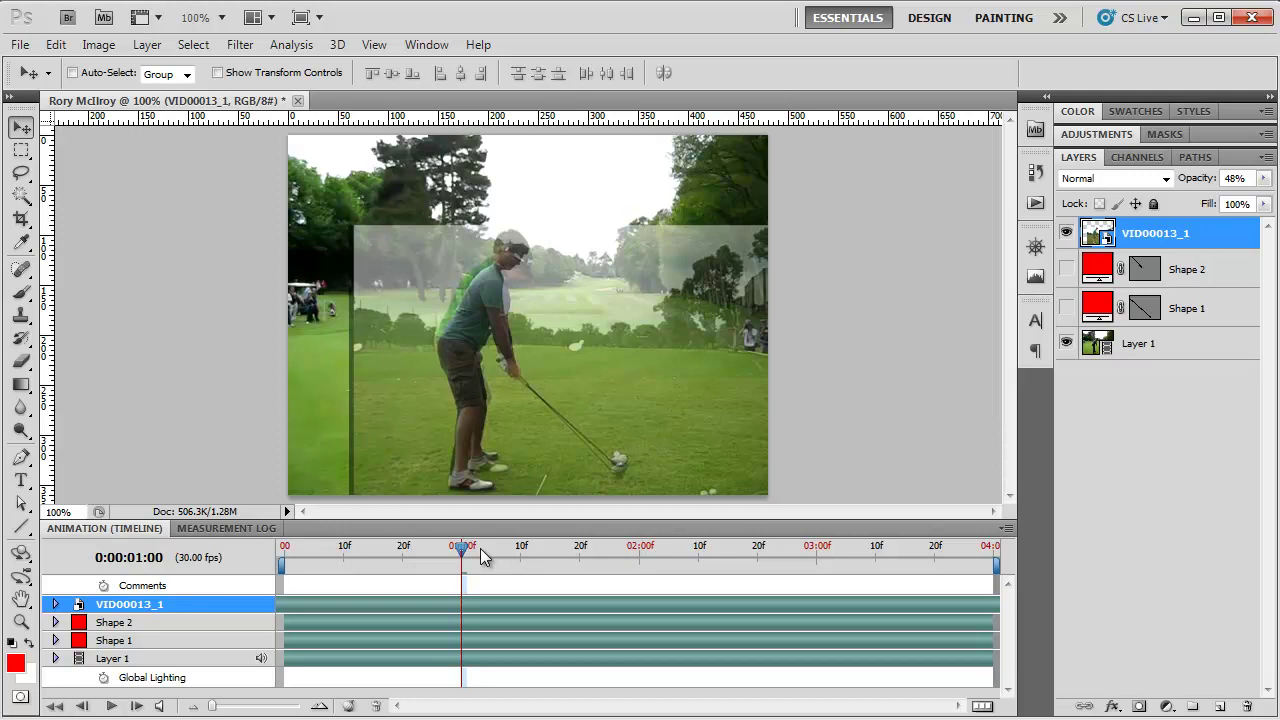
# - Step frame by frame to 0:00:01:14 at the takeaway and select the Line tool
pyautogui.click(137, 706)
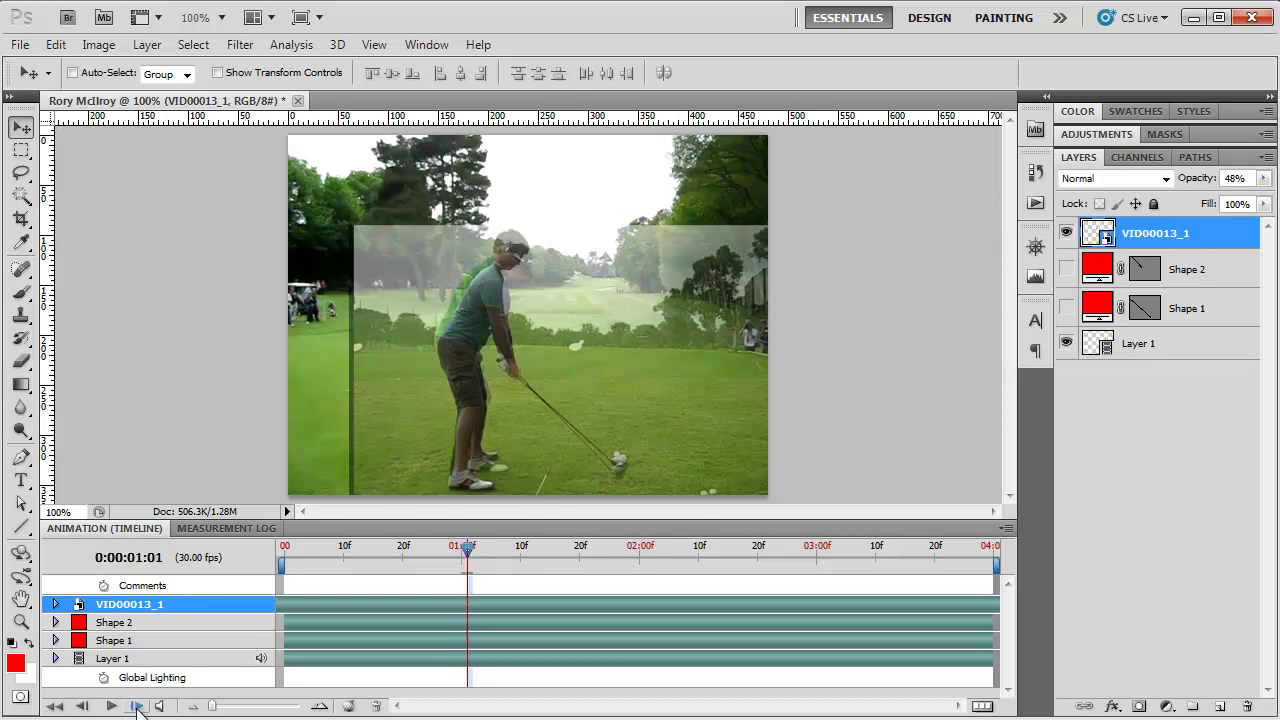
pyautogui.click(137, 706)
pyautogui.click(137, 706)
pyautogui.click(137, 706)
pyautogui.click(137, 706)
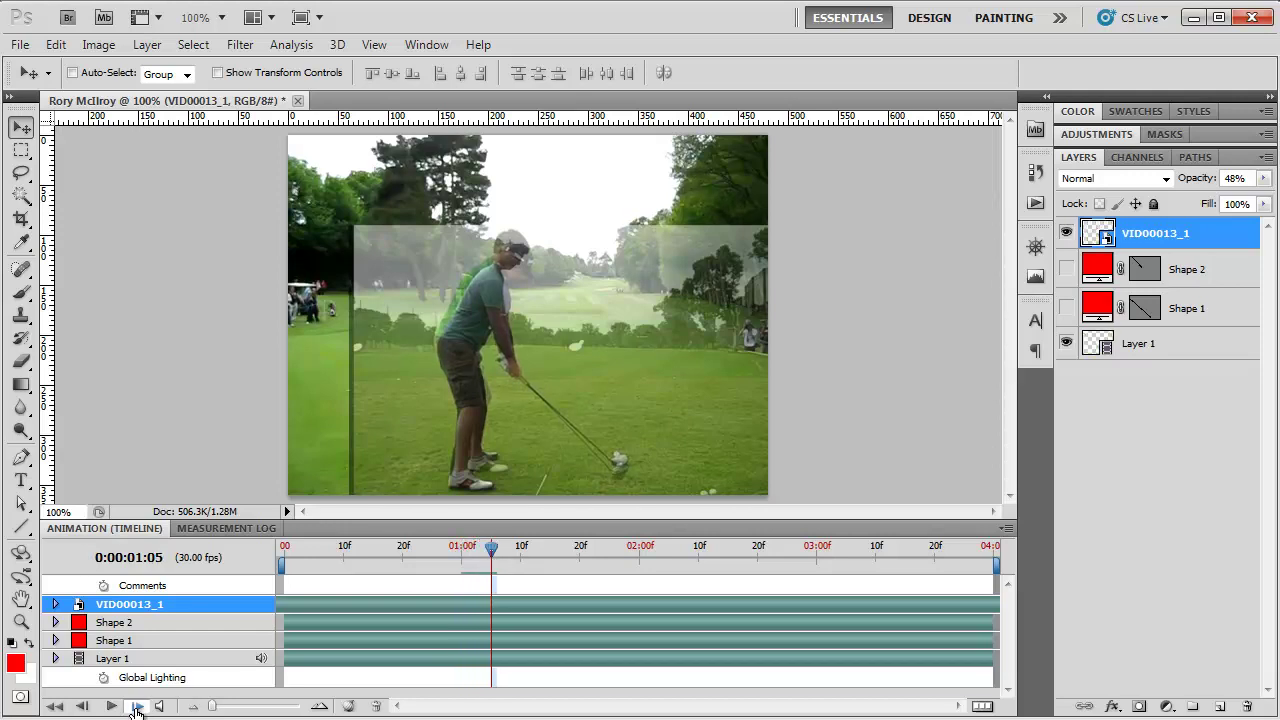
pyautogui.click(137, 706)
pyautogui.click(137, 706)
pyautogui.click(137, 706)
pyautogui.click(137, 706)
pyautogui.click(137, 706)
pyautogui.click(137, 706)
pyautogui.click(137, 706)
pyautogui.click(138, 706)
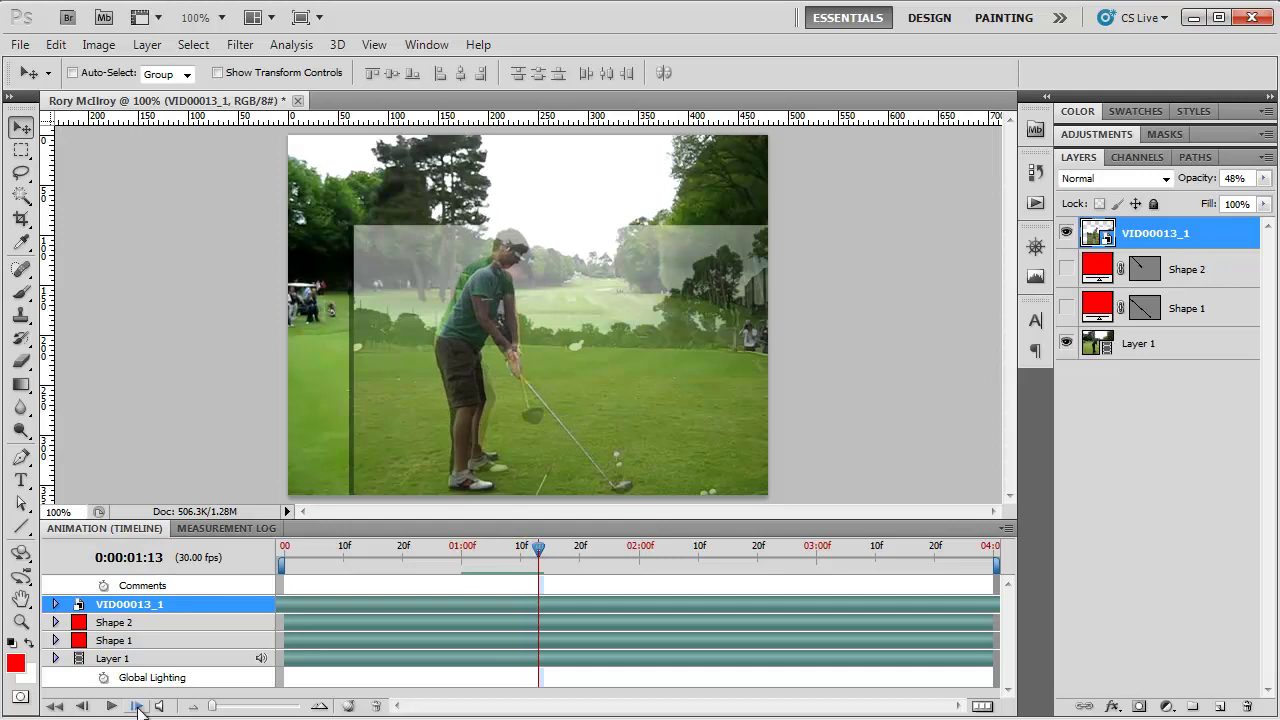
pyautogui.click(138, 706)
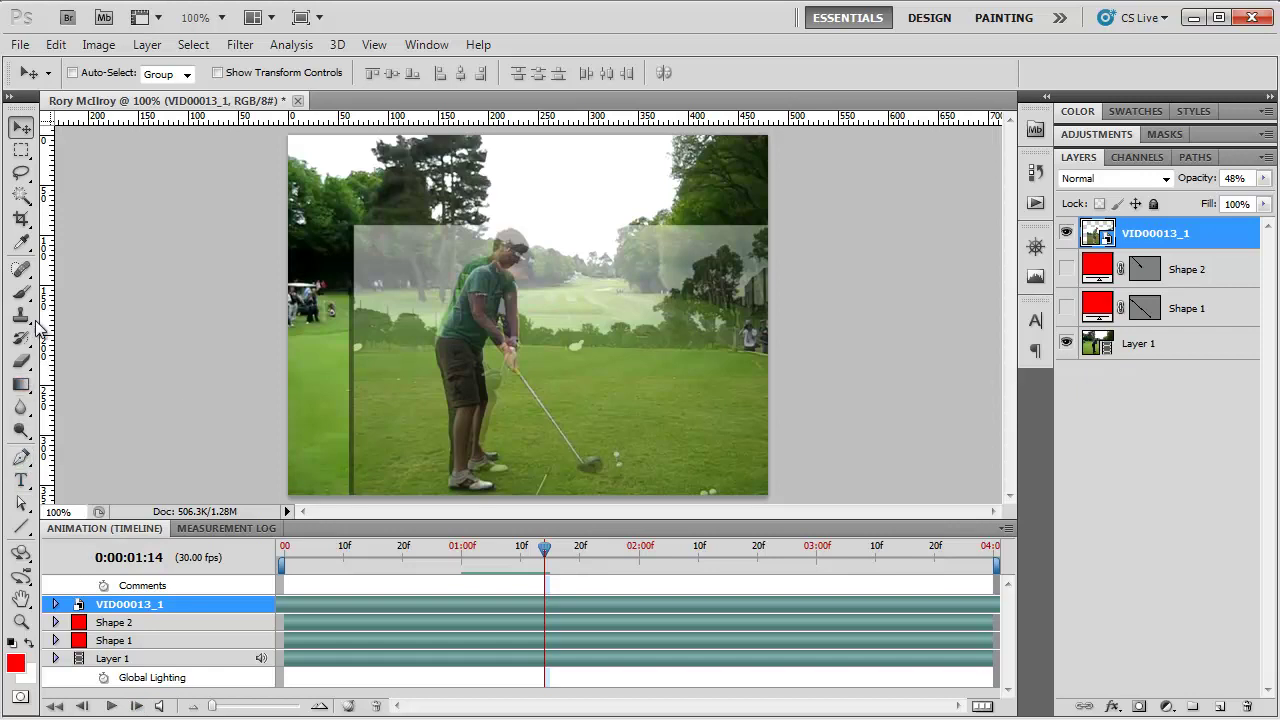
pyautogui.click(21, 526)
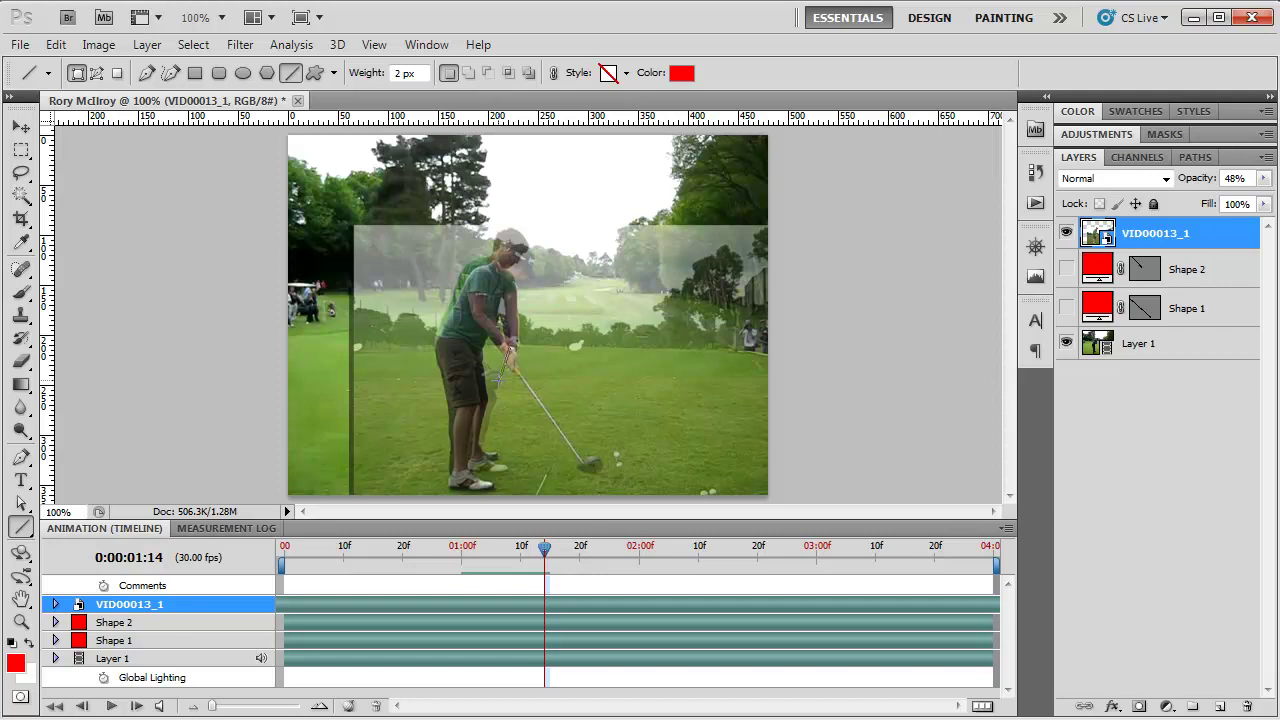
# - Mark the club shaft at the takeaway with a red line (Shape 3), then begin stepping forward
pyautogui.moveTo(512, 348); pyautogui.dragTo(501, 378)
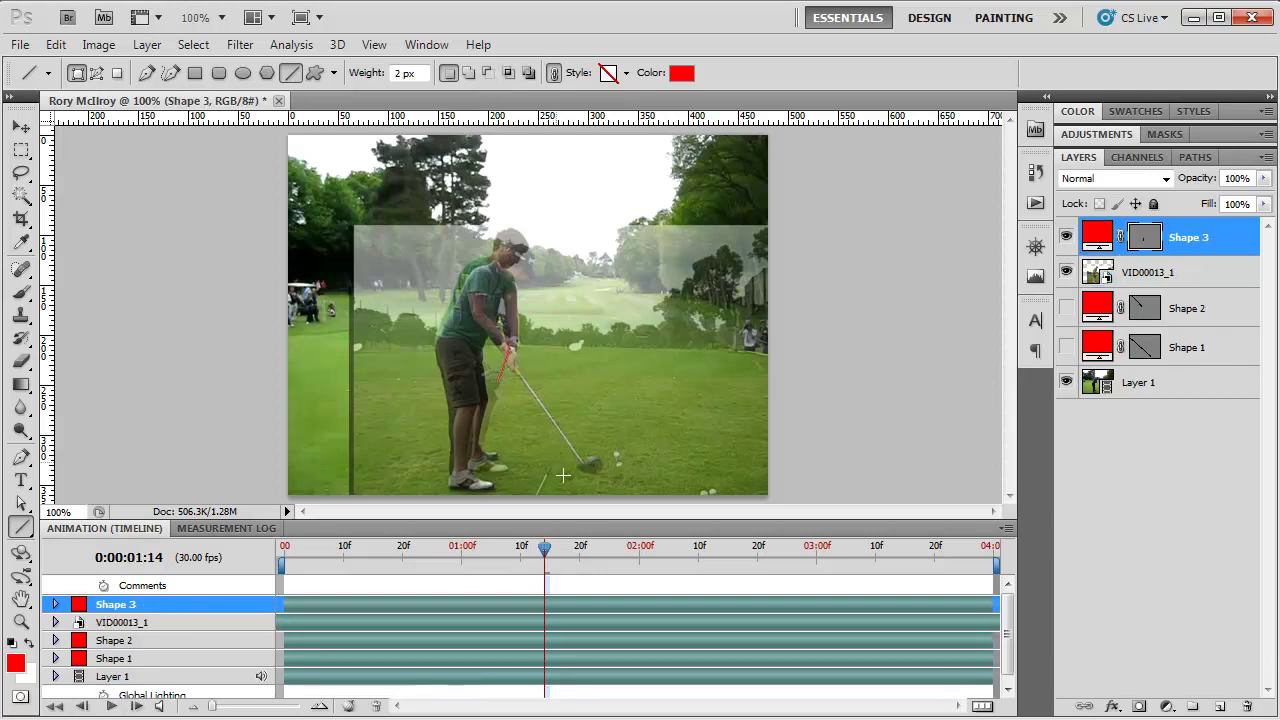
pyautogui.click(137, 706)
pyautogui.click(137, 706)
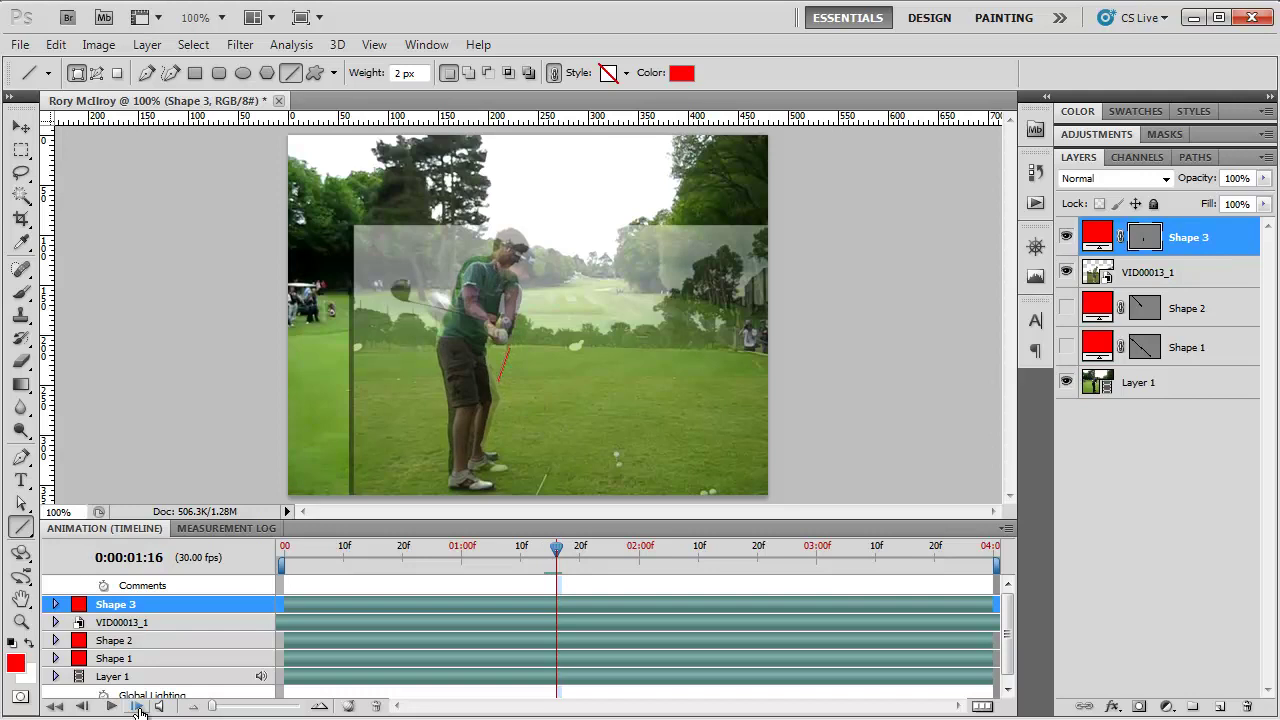
pyautogui.click(137, 706)
pyautogui.click(137, 706)
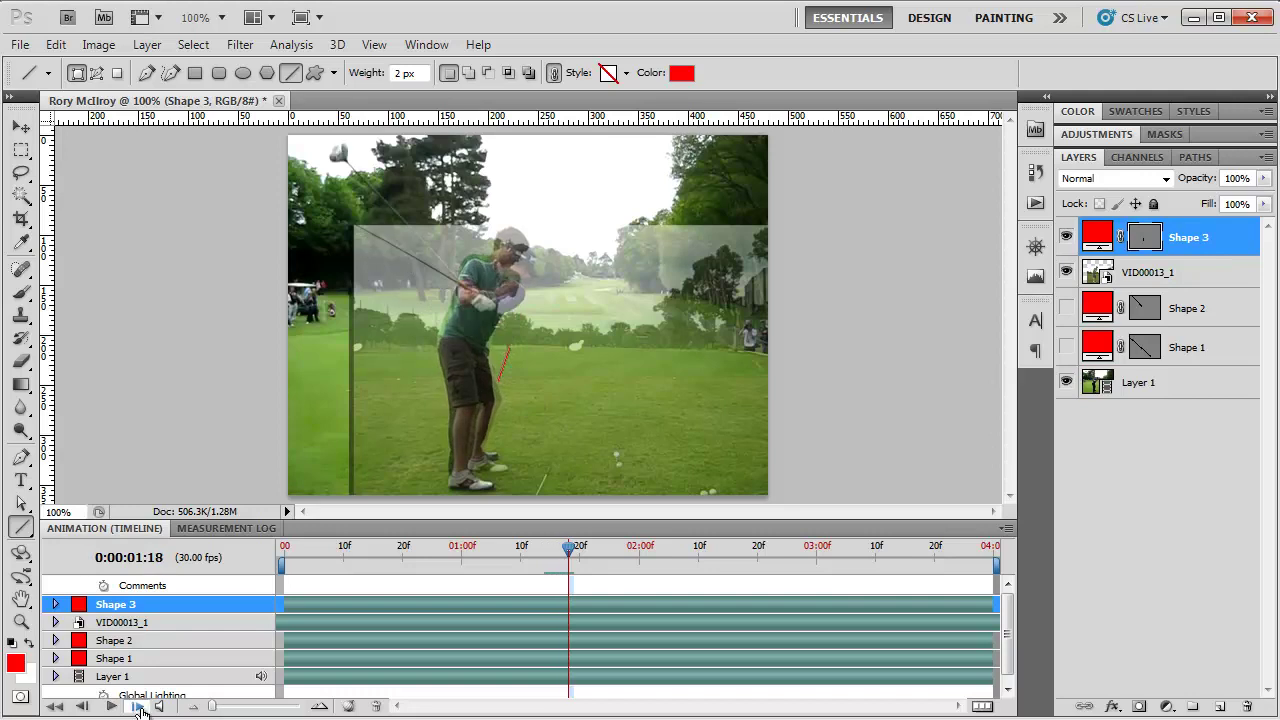
pyautogui.click(137, 706)
pyautogui.click(137, 706)
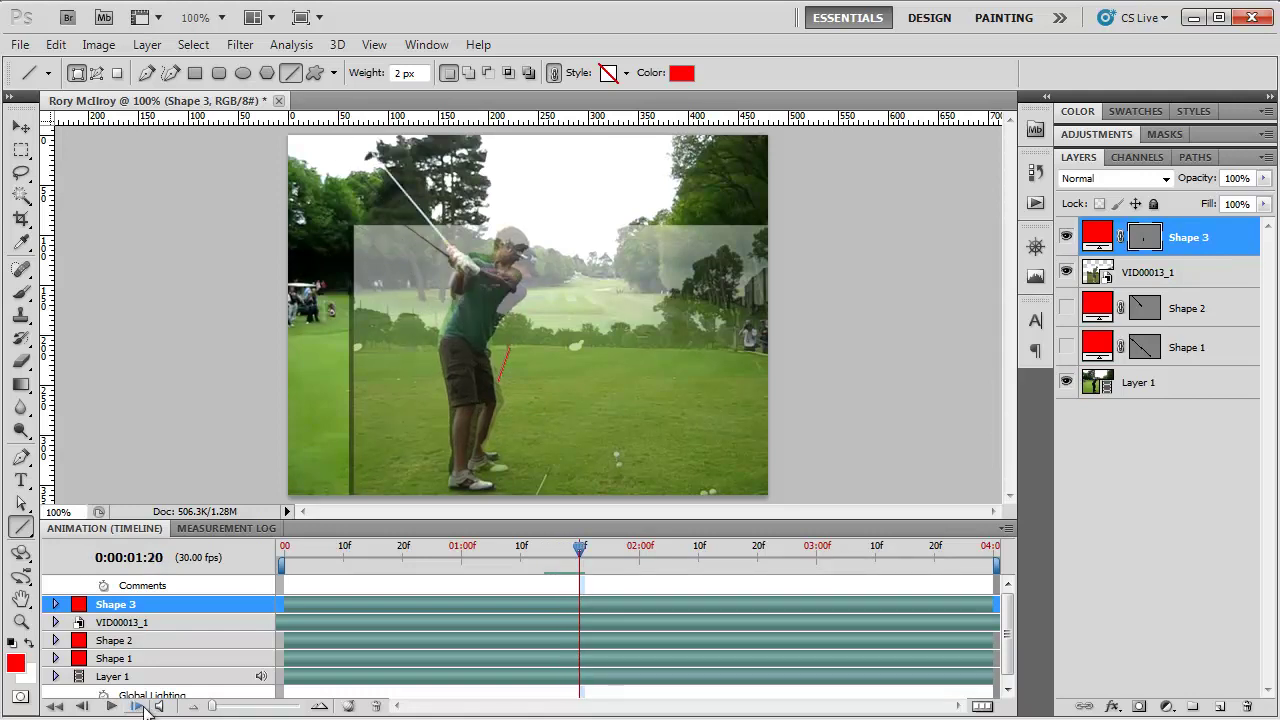
pyautogui.click(137, 706)
pyautogui.click(137, 706)
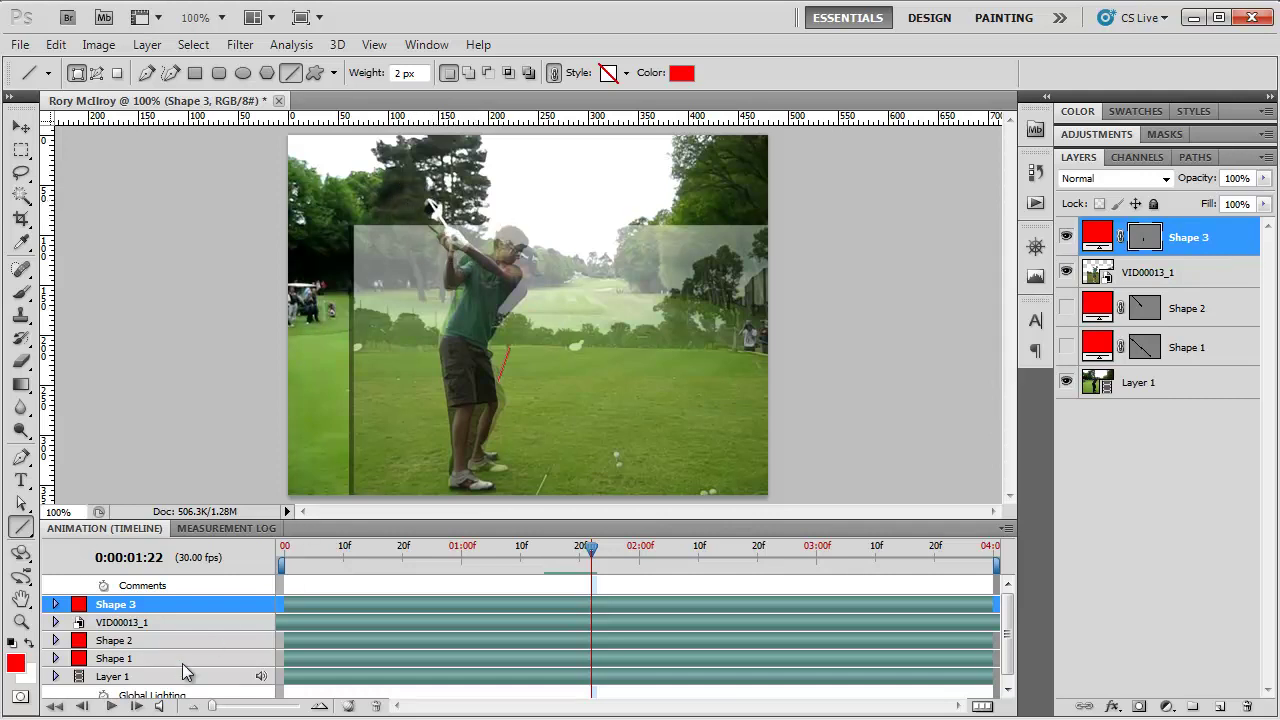
# - Step the swing forward frame by frame to 0:00:02:03 near impact
pyautogui.click(138, 706)
pyautogui.click(139, 706)
pyautogui.click(139, 706)
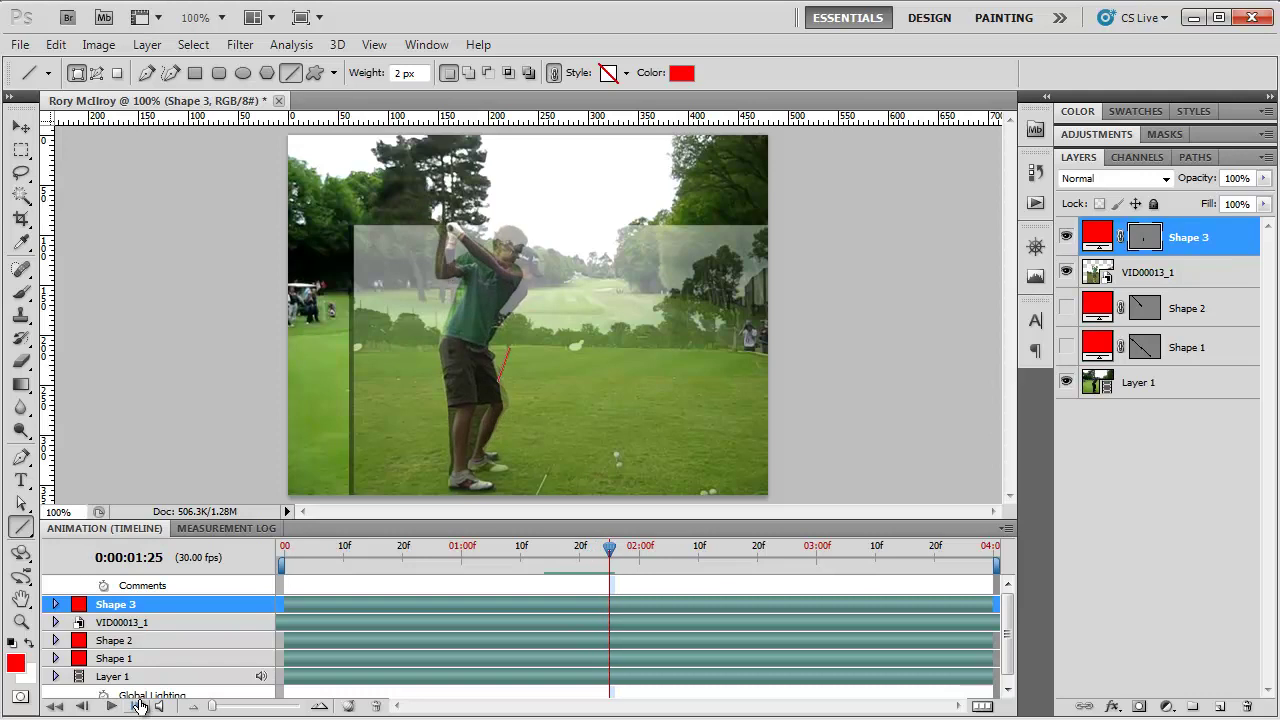
pyautogui.click(139, 706)
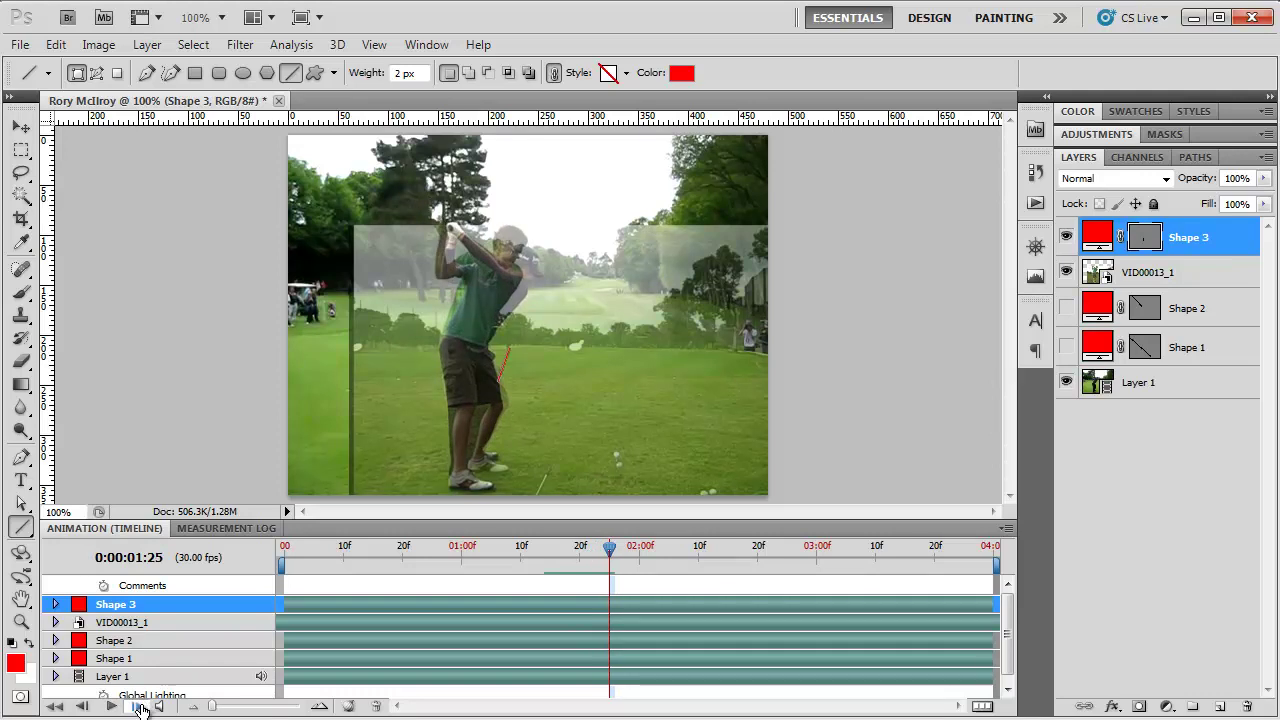
pyautogui.click(139, 706)
pyautogui.click(139, 706)
pyautogui.click(139, 706)
pyautogui.click(139, 706)
pyautogui.click(139, 706)
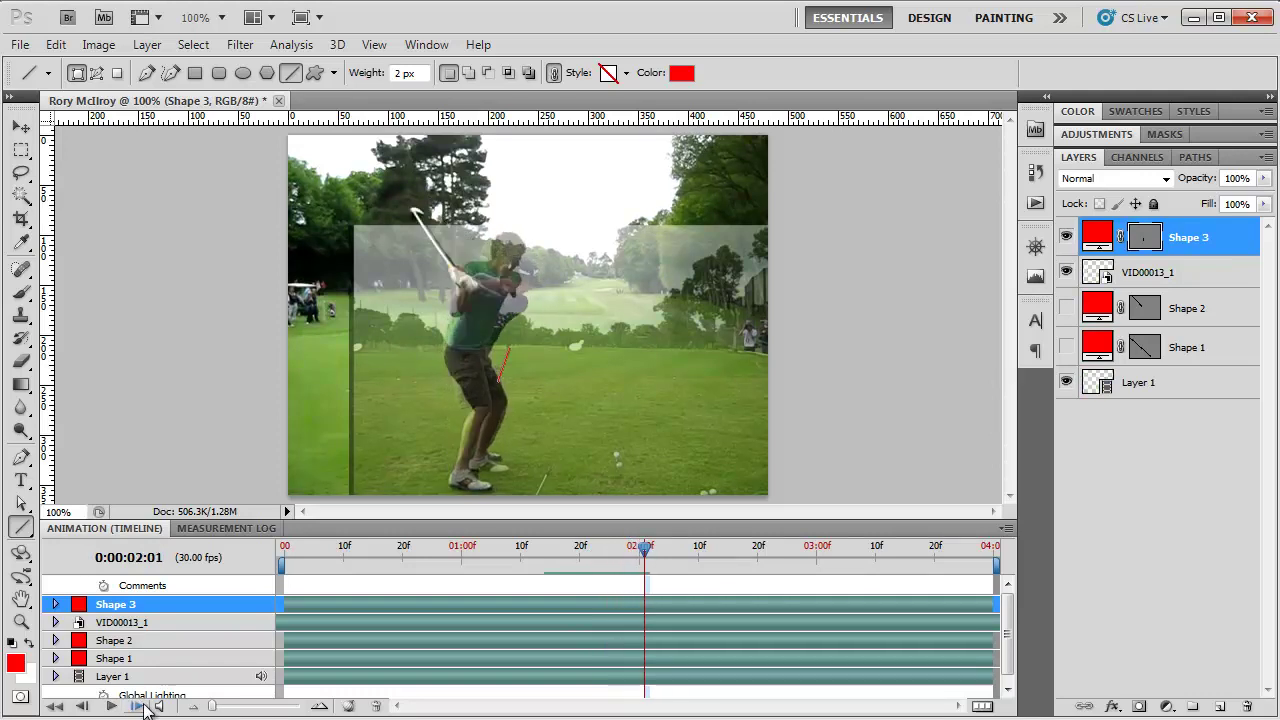
pyautogui.click(139, 706)
pyautogui.click(139, 706)
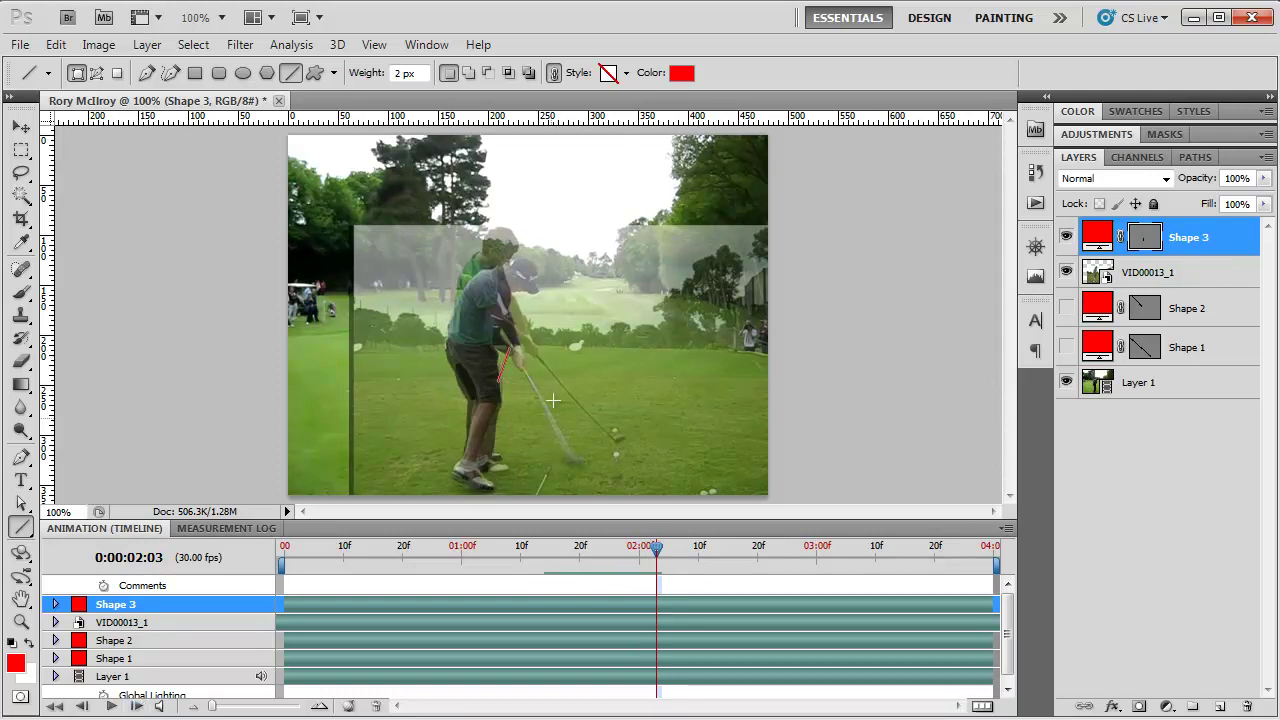
# - Trace the shaft at impact with a fourth red line (Shape 4) and advance to 0:00:02:17
pyautogui.moveTo(541, 358); pyautogui.dragTo(619, 446)
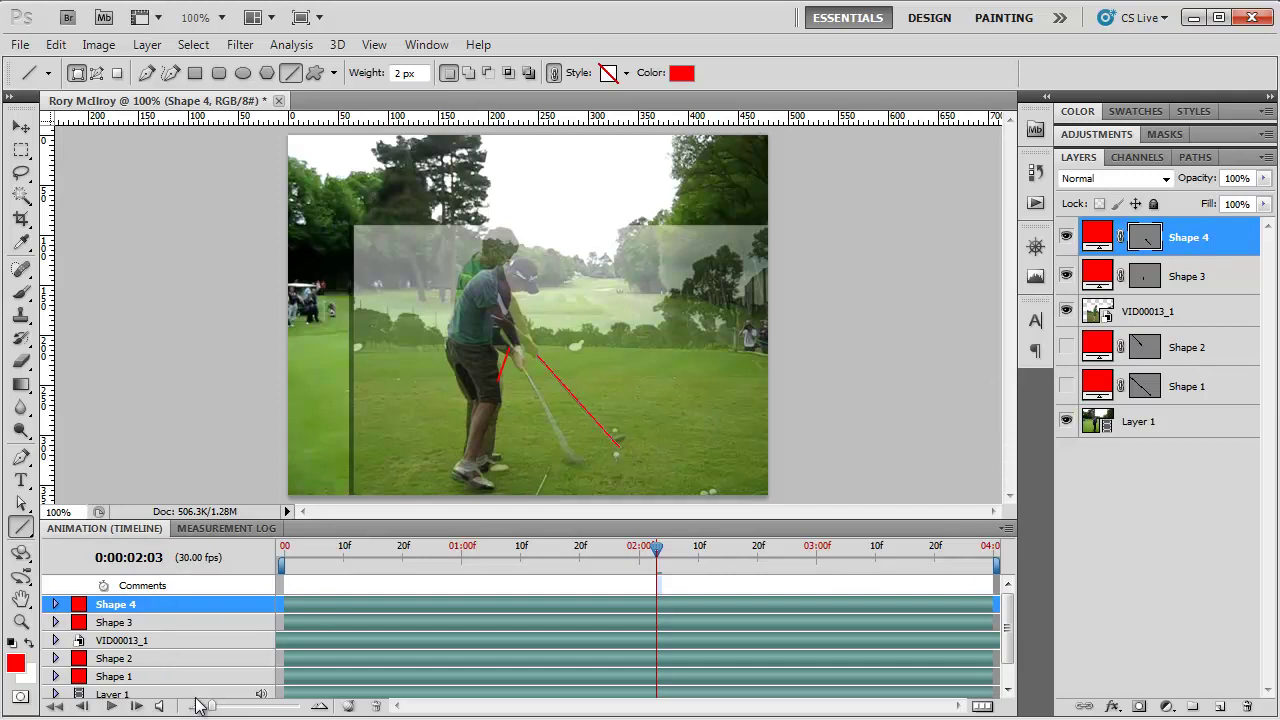
pyautogui.click(138, 706)
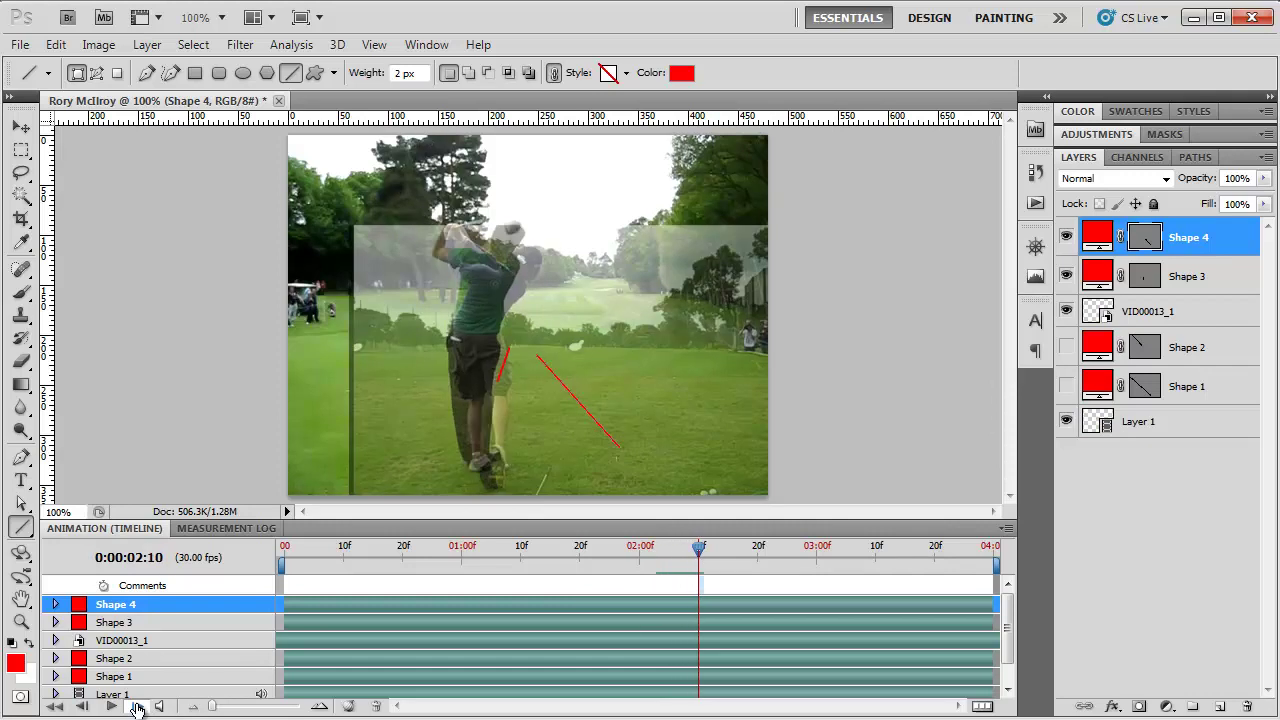
pyautogui.click(138, 706)
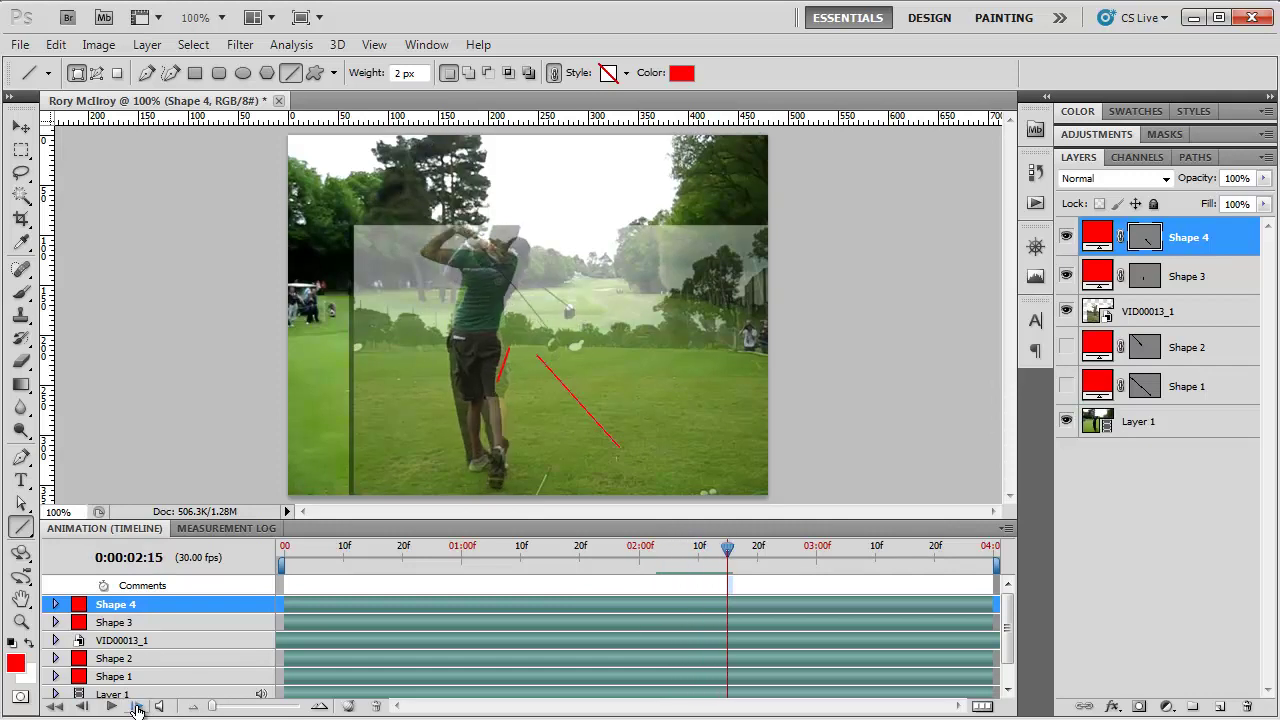
pyautogui.click(138, 706)
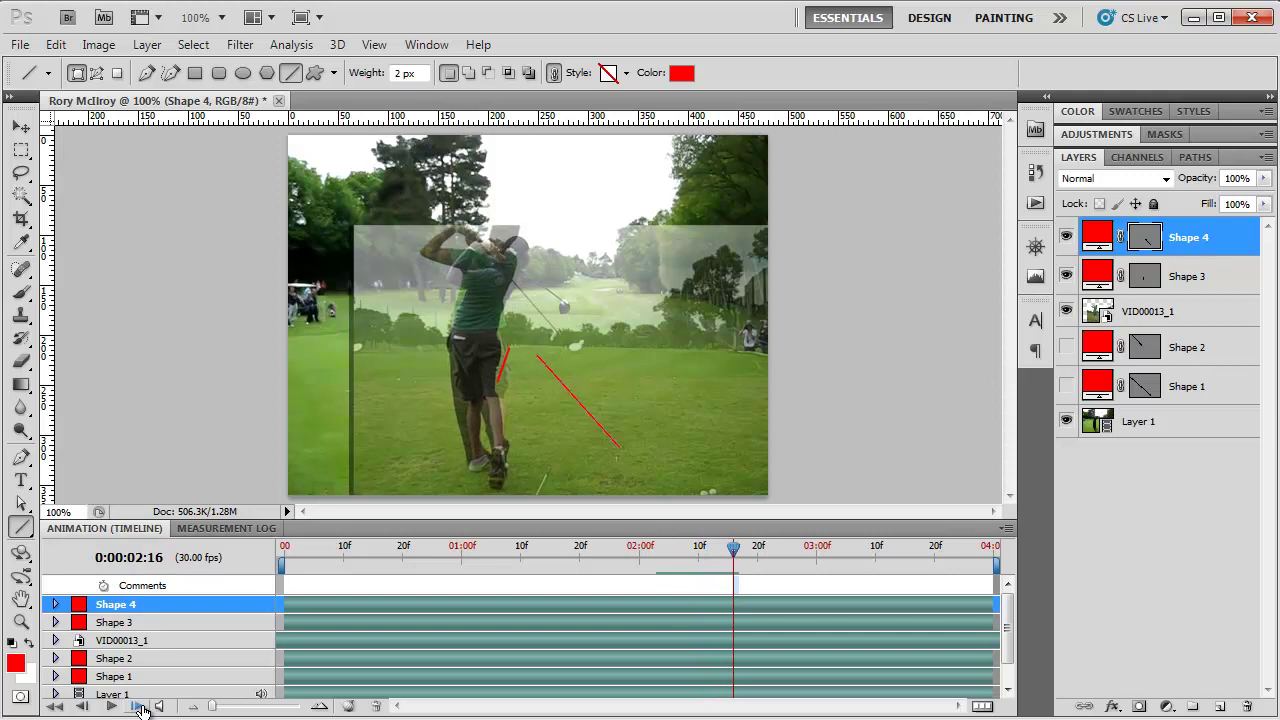
pyautogui.click(138, 706)
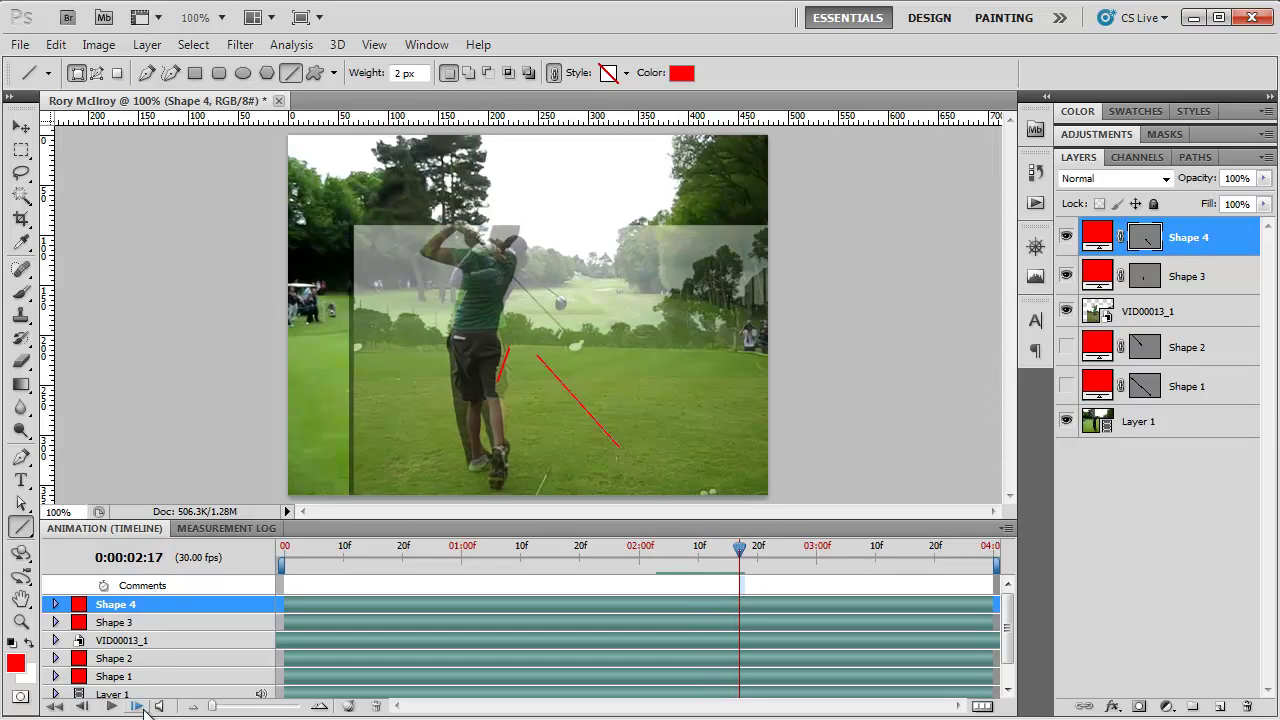